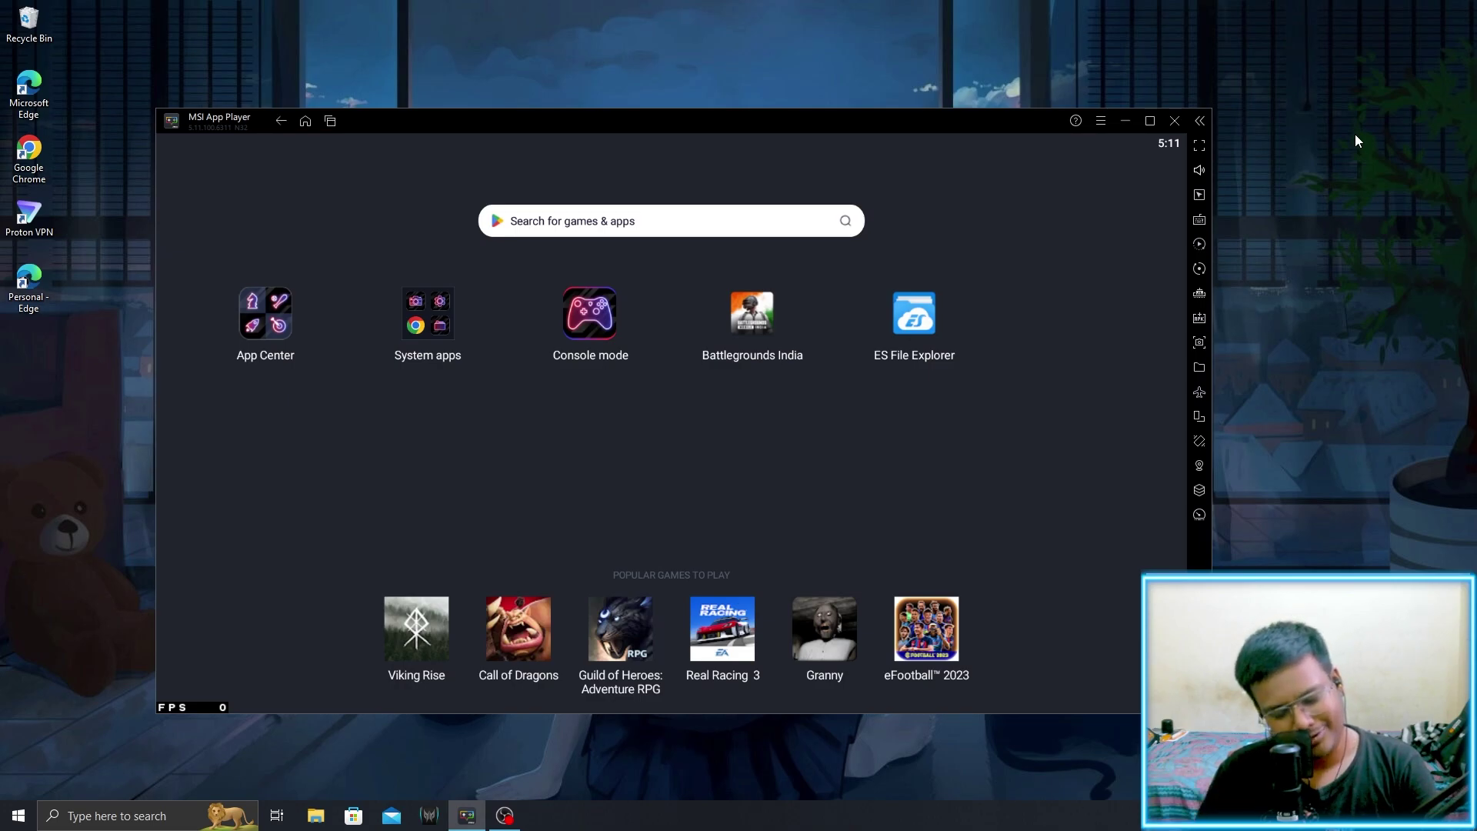
{"action": "key", "text": "super"}
{"action": "left_click", "coordinate": [732, 496]}
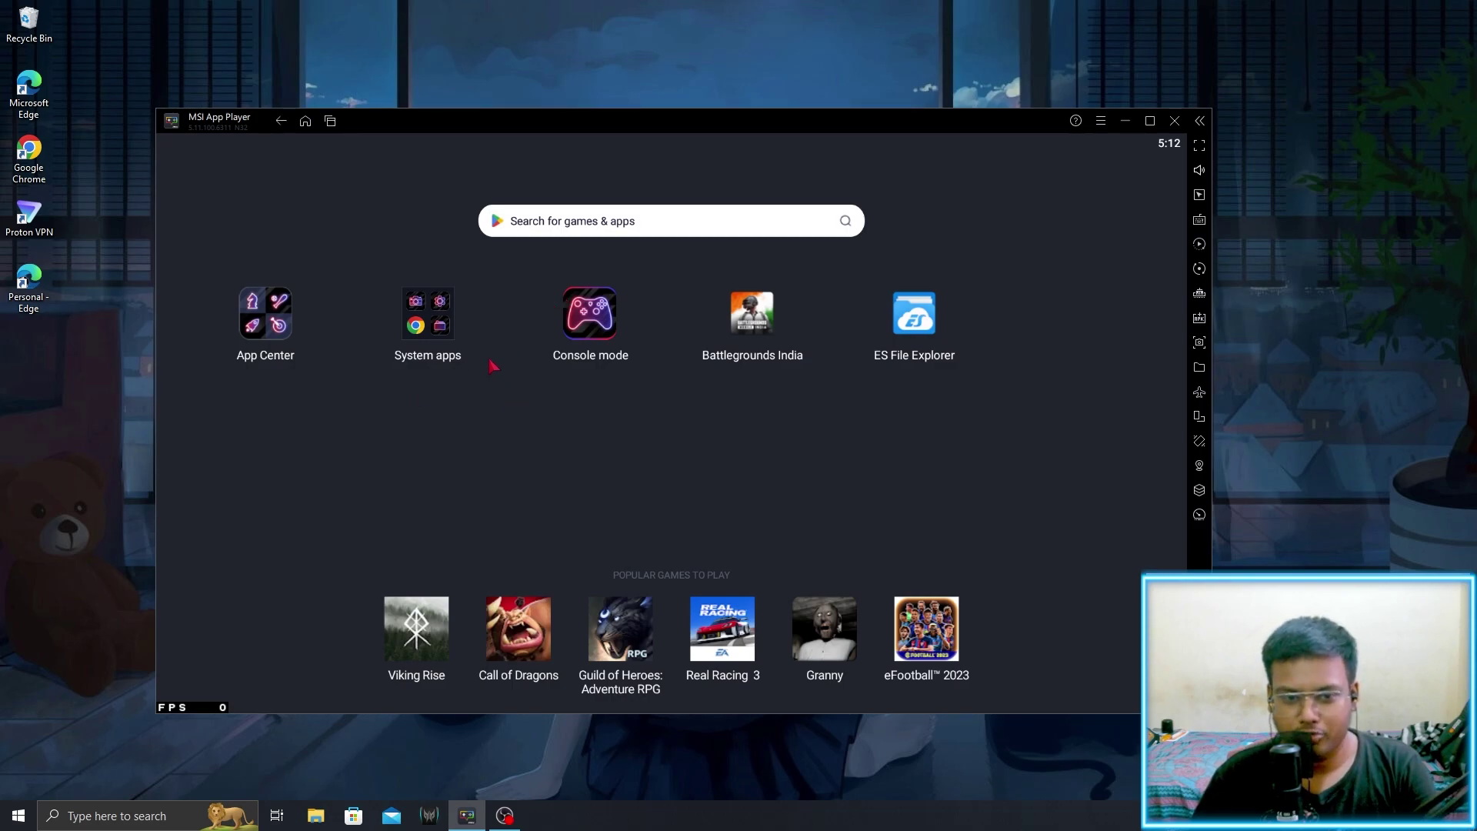
{"action": "left_click", "coordinate": [442, 327]}
{"action": "left_click", "coordinate": [999, 363]}
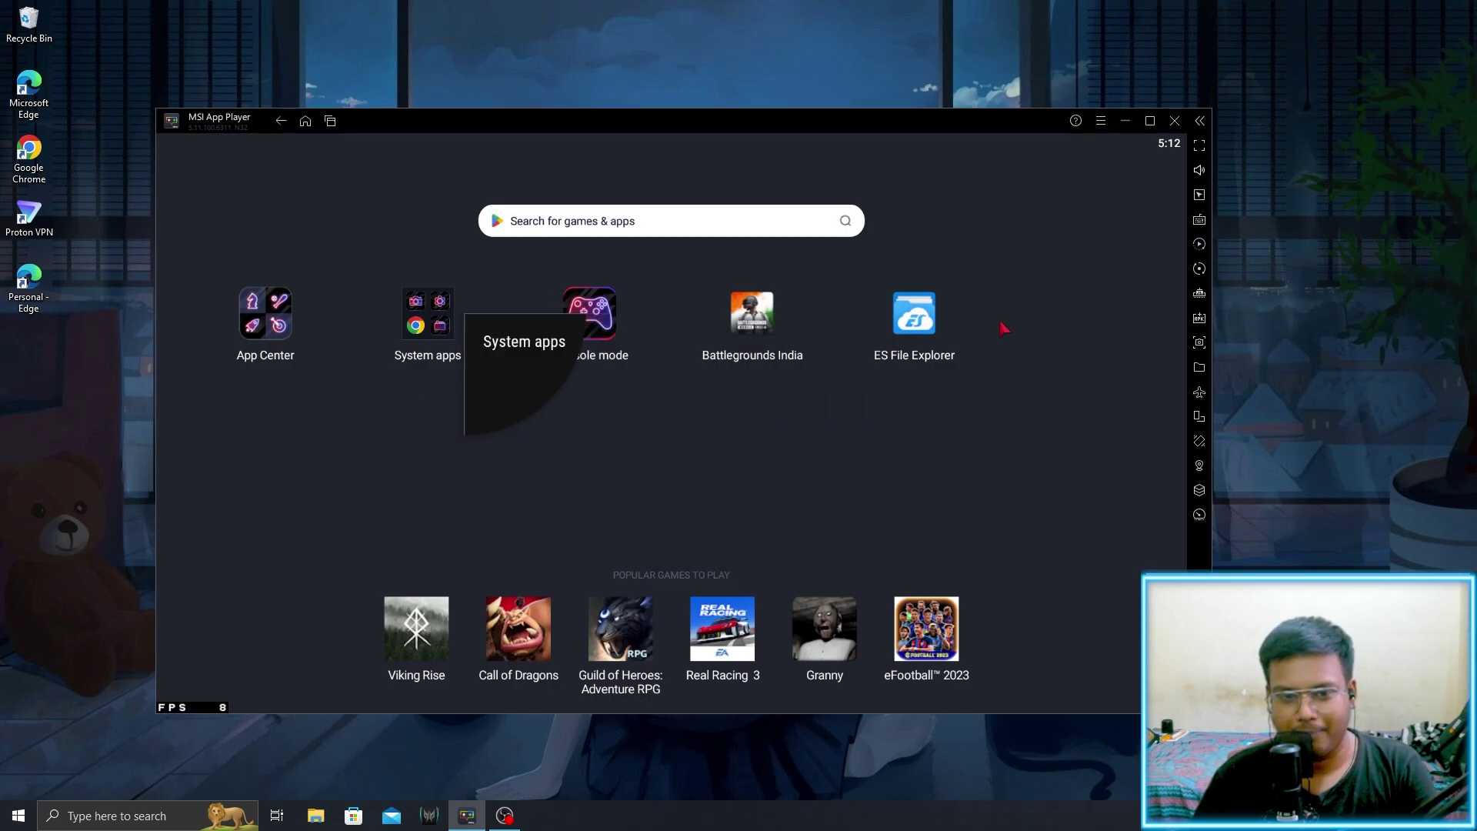
Open the emulator settings and examine the Performance allocations and frame rate, then the Display resolution and pixel density.
{"action": "left_click", "coordinate": [1102, 122]}
{"action": "left_click", "coordinate": [1070, 149]}
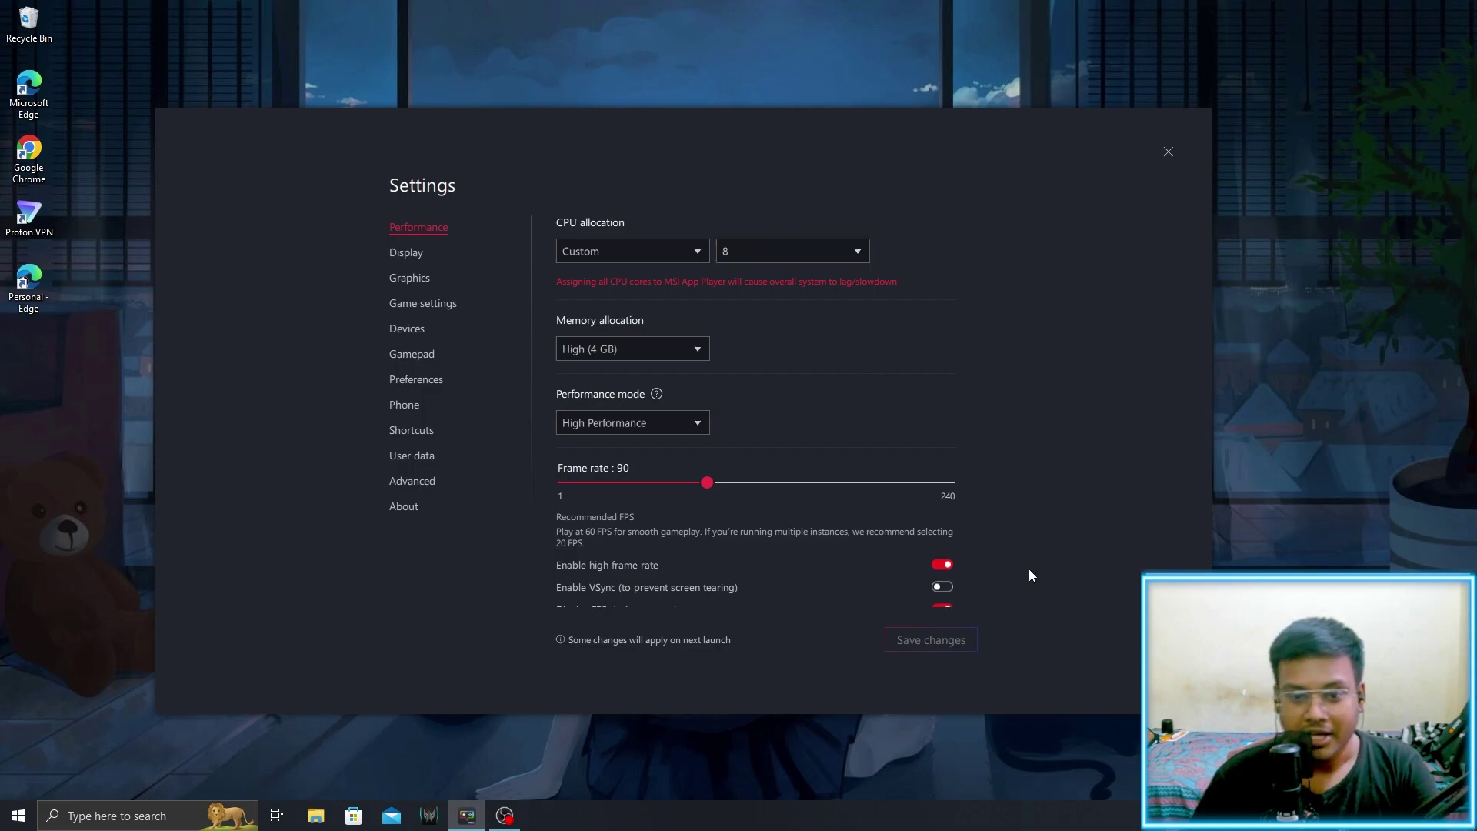
{"action": "left_click_drag", "start_coordinate": [974, 545], "coordinate": [976, 589]}
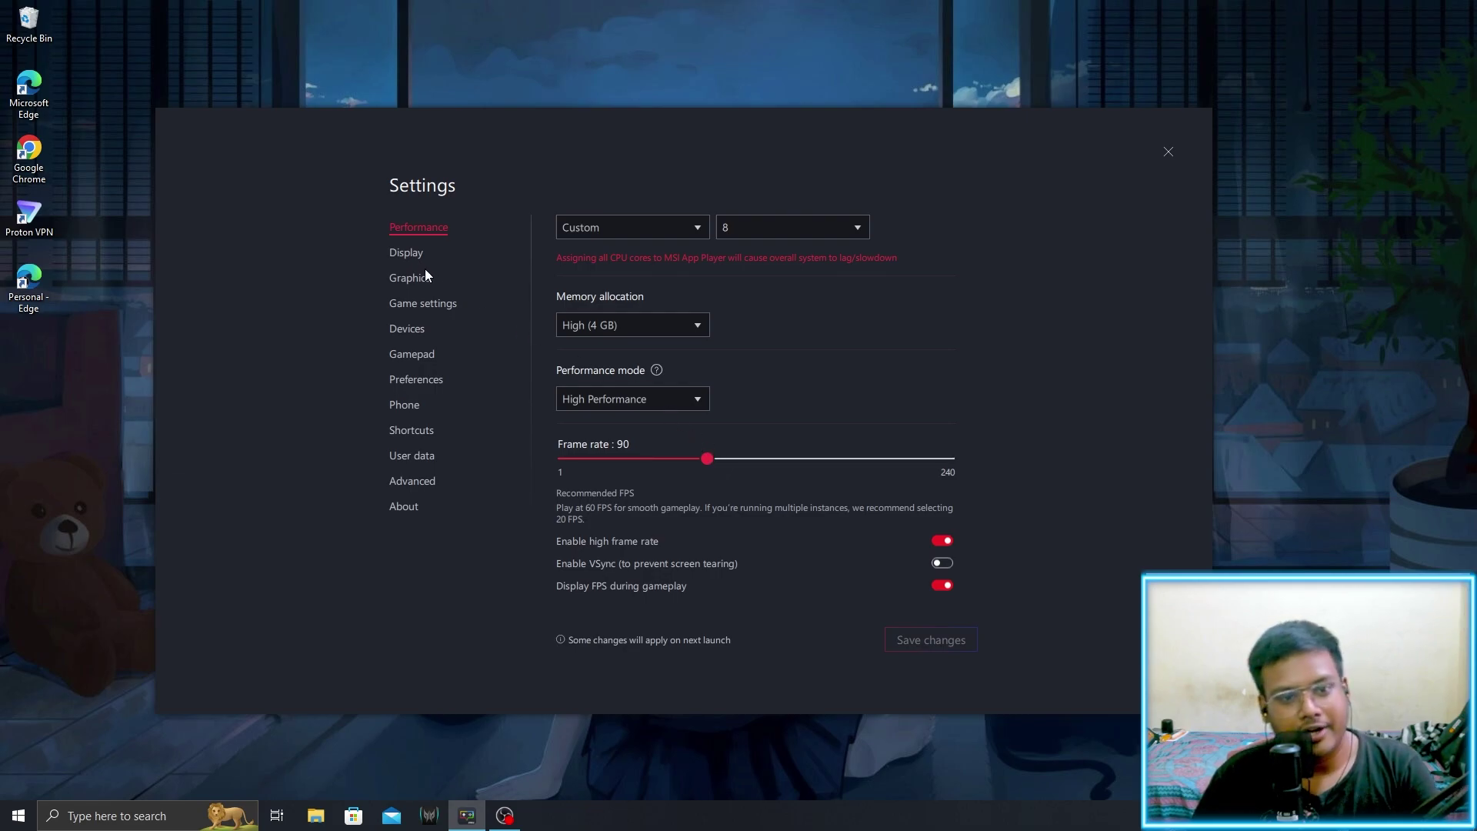
{"action": "left_click", "coordinate": [406, 255]}
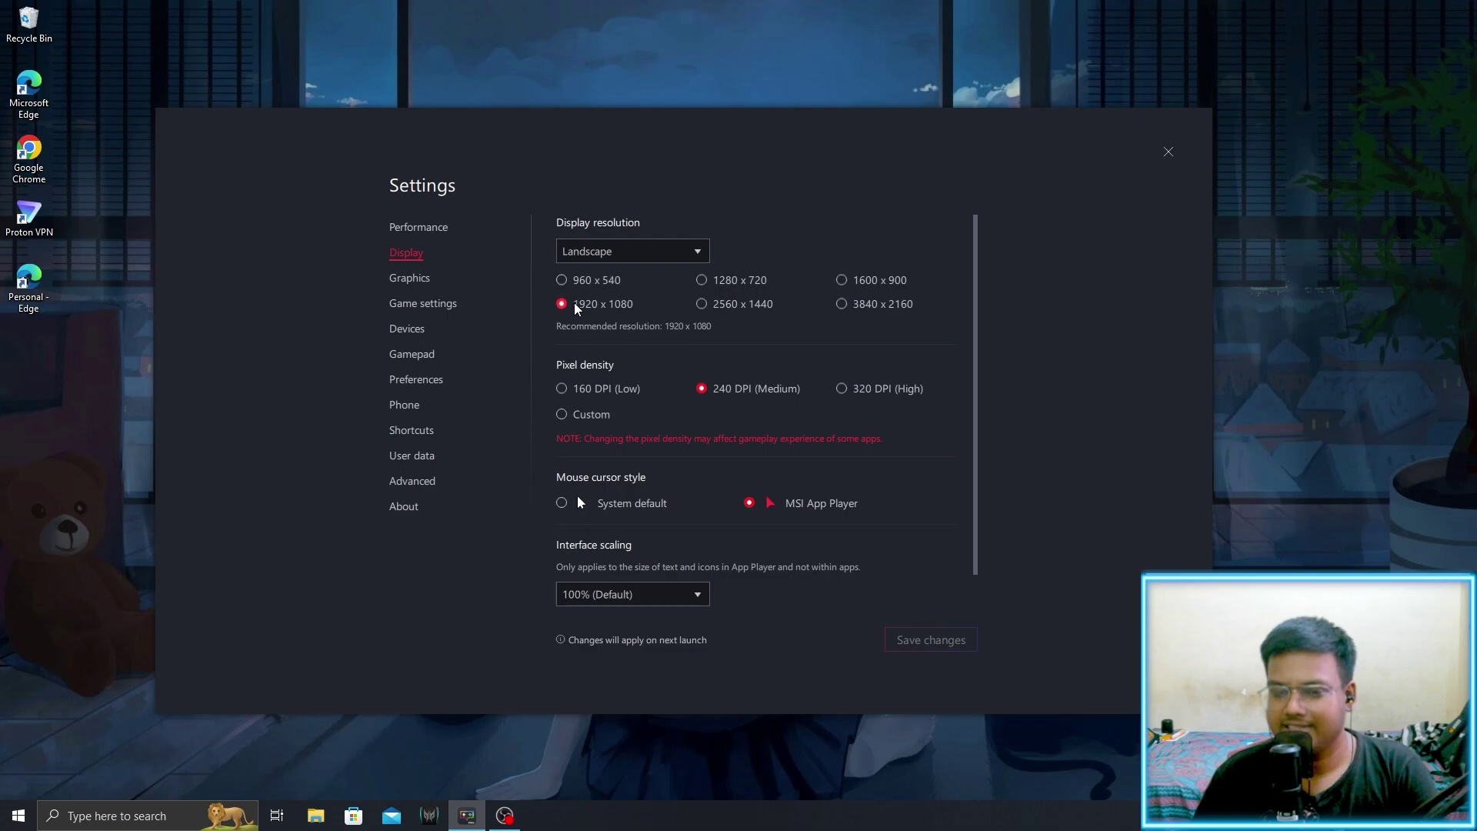
{"action": "left_click", "coordinate": [418, 227]}
{"action": "left_click", "coordinate": [406, 248]}
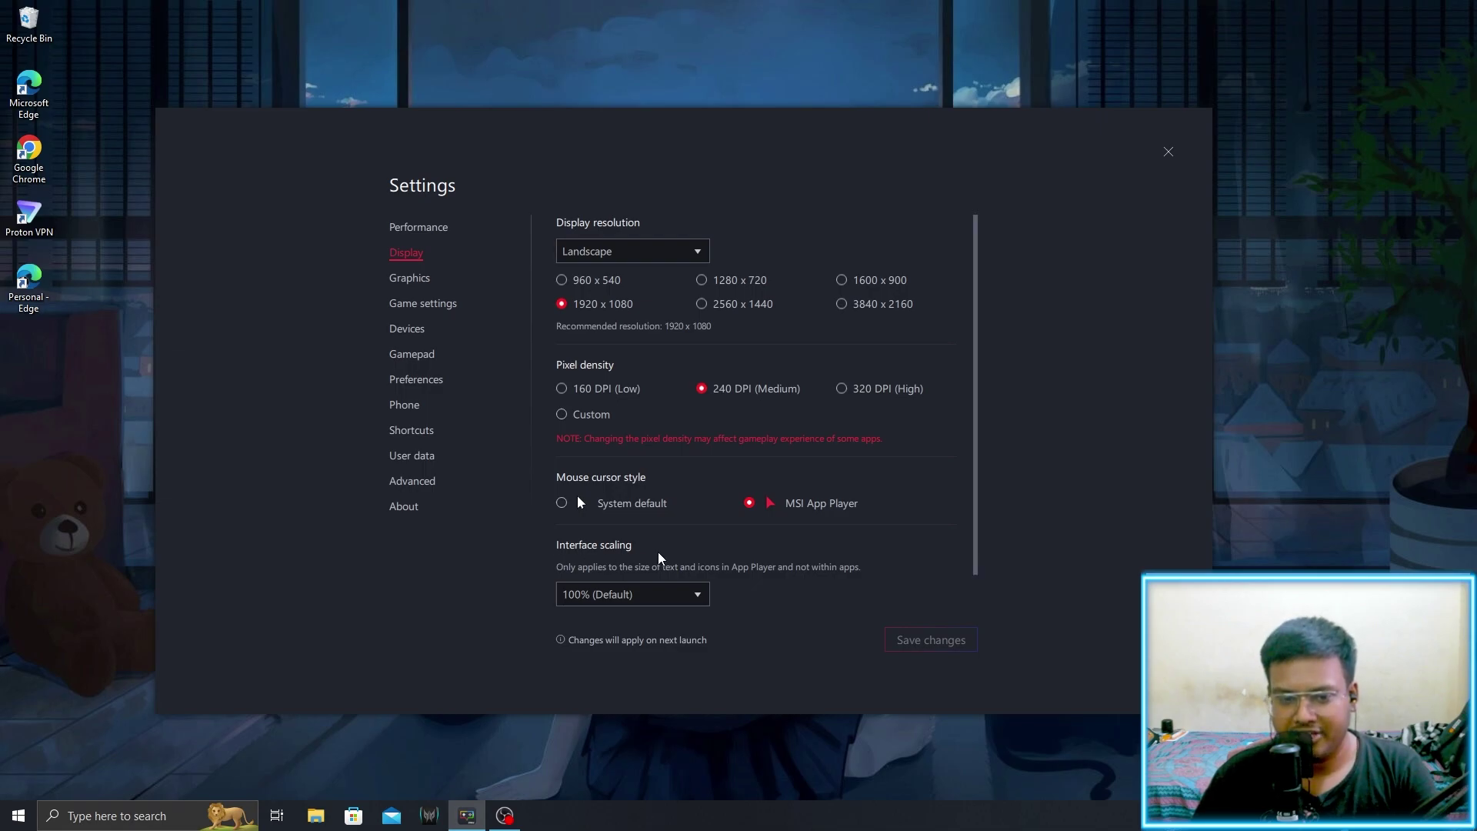
Examine the emulator's Graphics settings, including the available interface renderer options.
{"action": "left_click", "coordinate": [403, 284]}
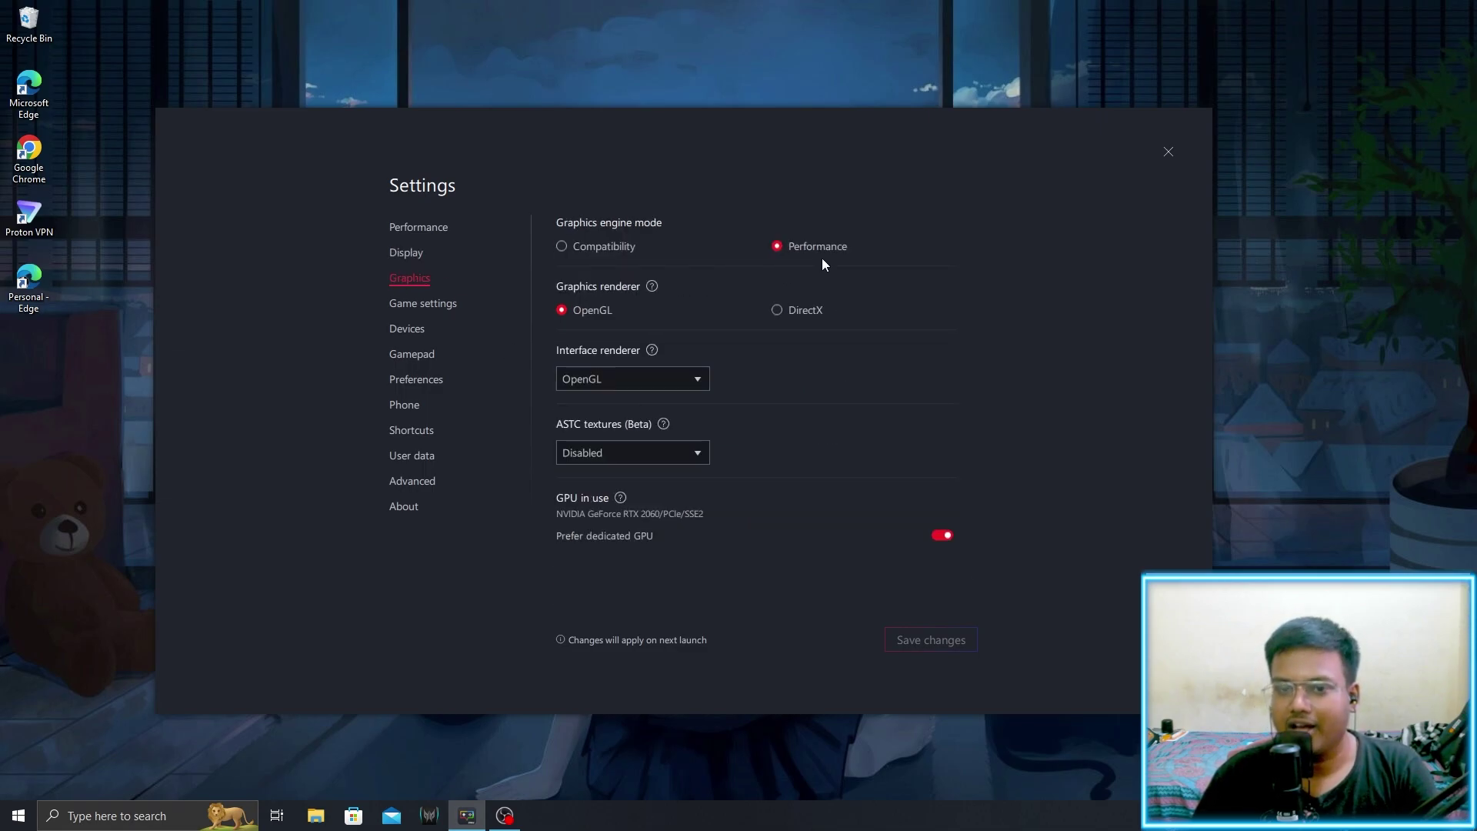
{"action": "left_click", "coordinate": [573, 379]}
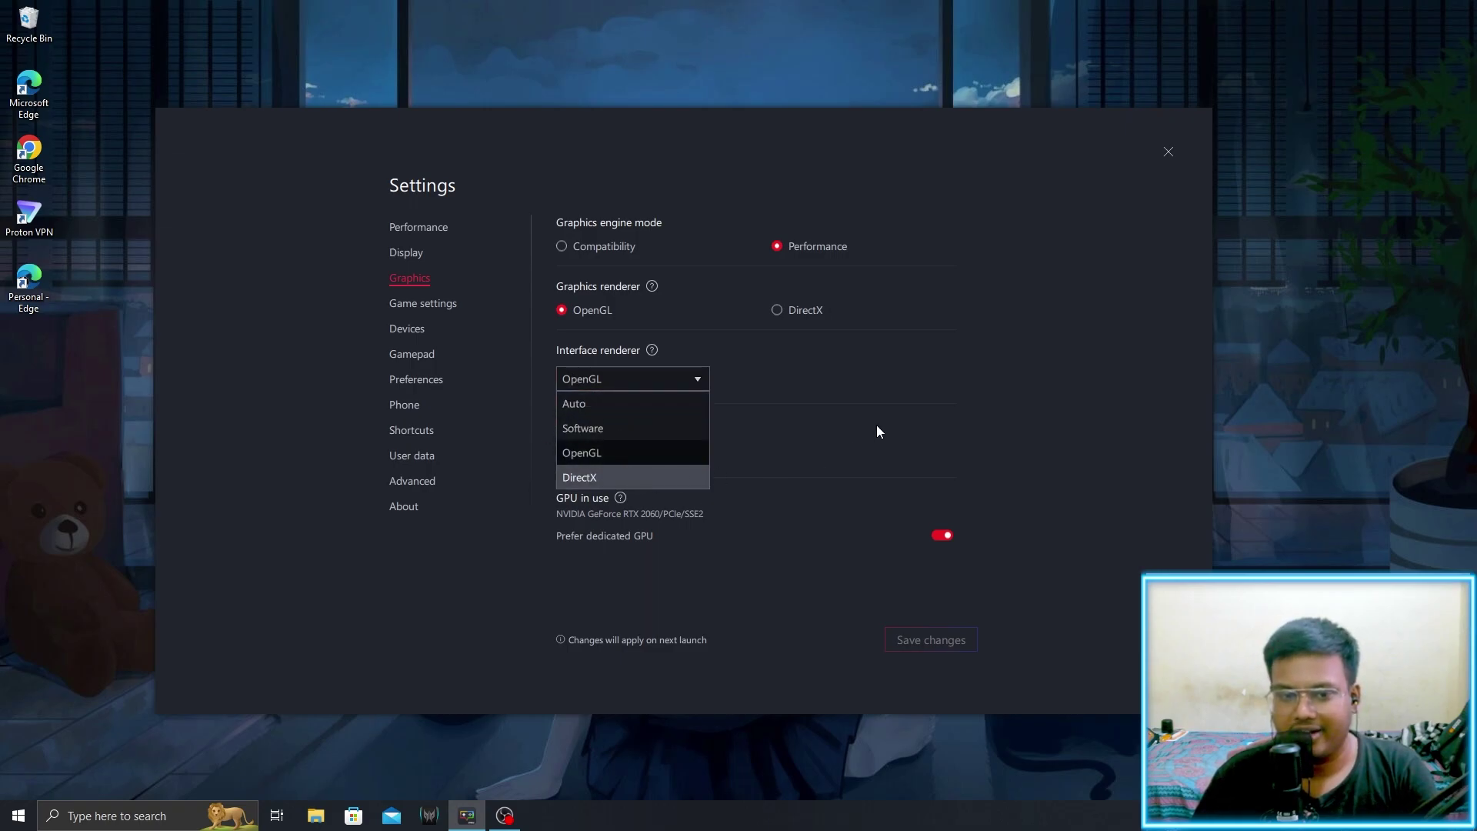
{"action": "left_click", "coordinate": [822, 407]}
{"action": "left_click", "coordinate": [597, 377]}
{"action": "left_click", "coordinate": [598, 377]}
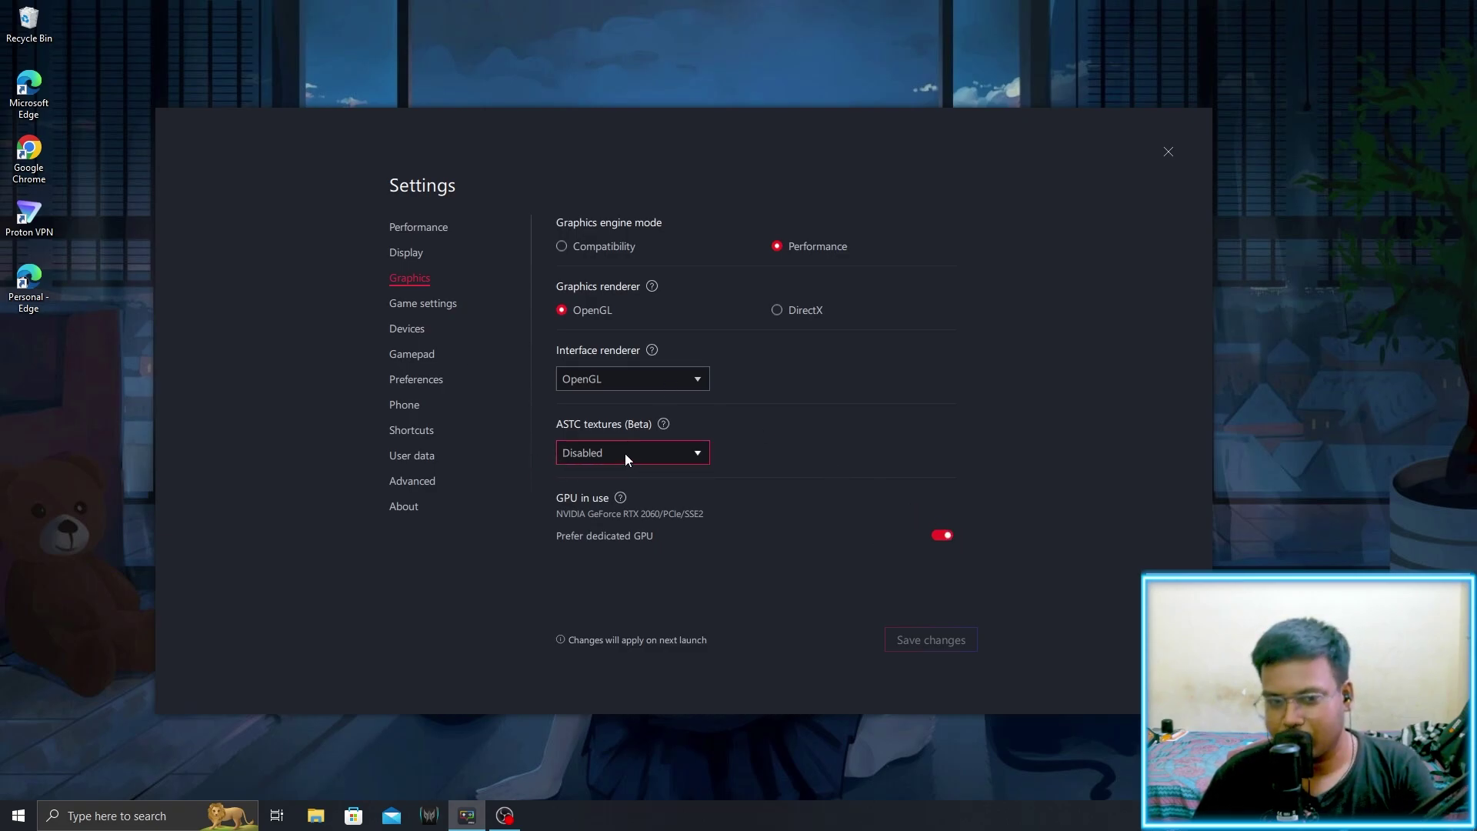
Check the Devices and Phone settings and browse the list of predefined device profiles.
{"action": "left_click", "coordinate": [420, 331]}
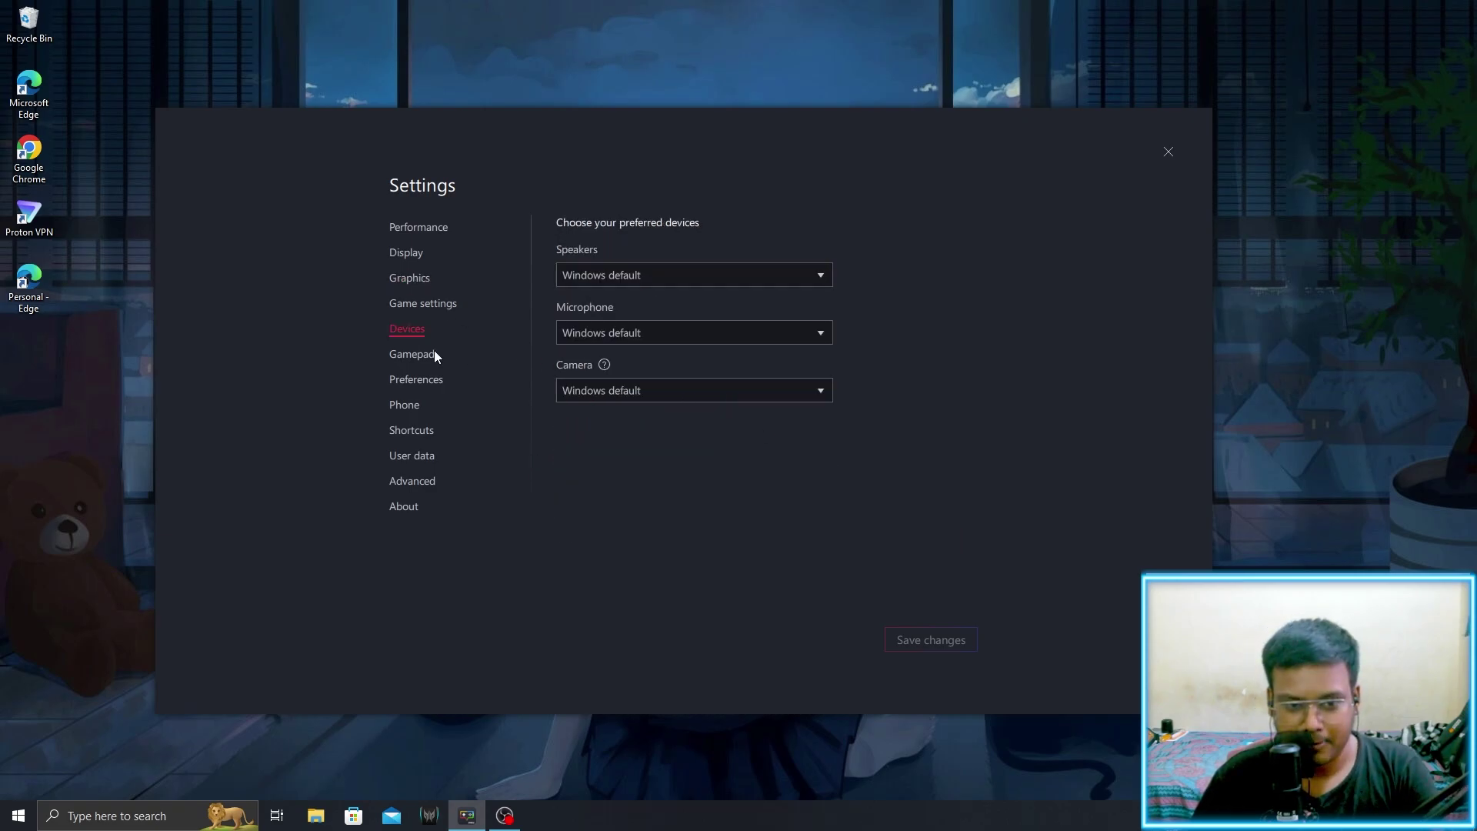
{"action": "left_click", "coordinate": [401, 404]}
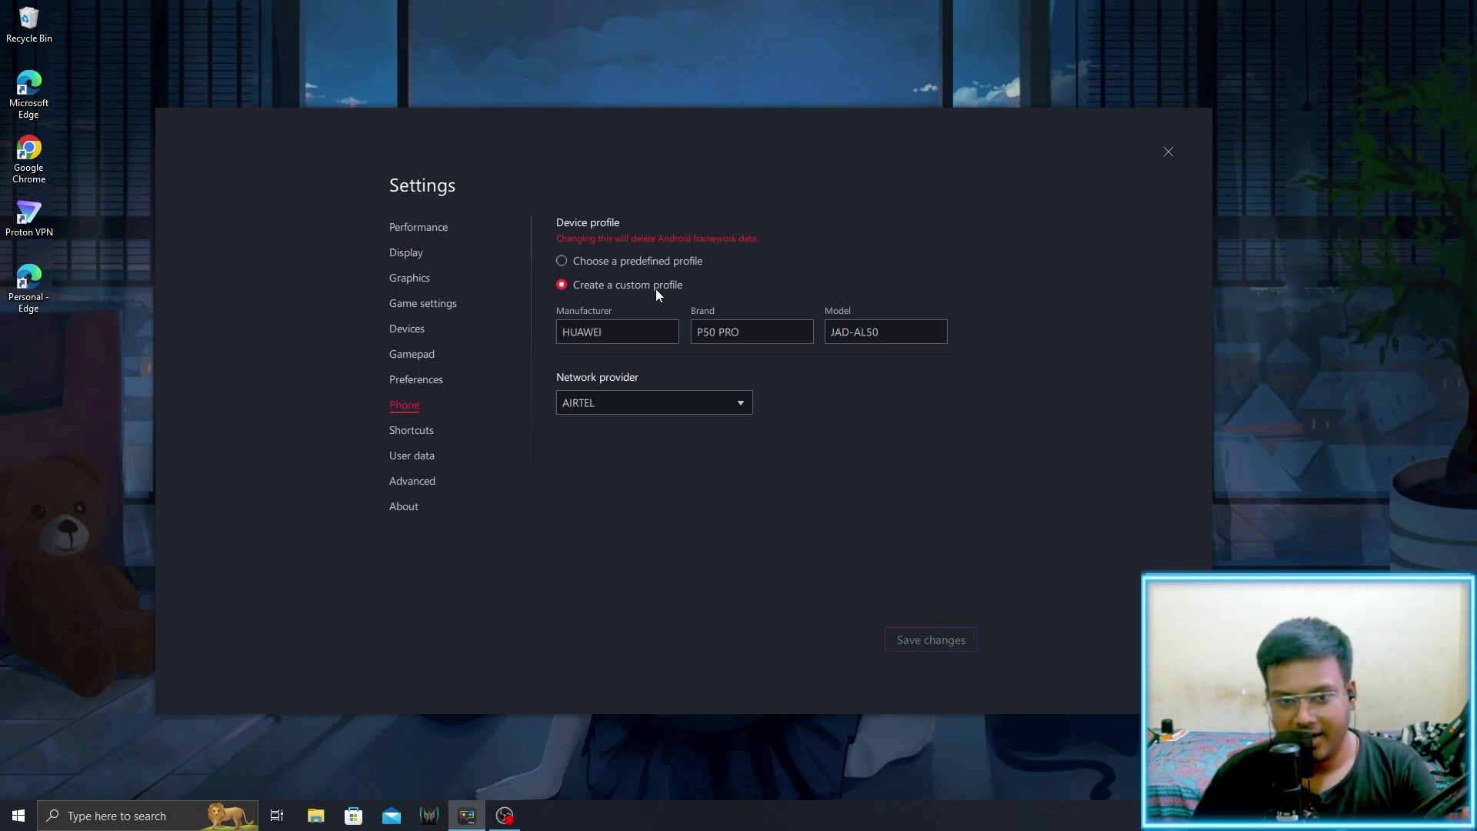
{"action": "left_click", "coordinate": [632, 261]}
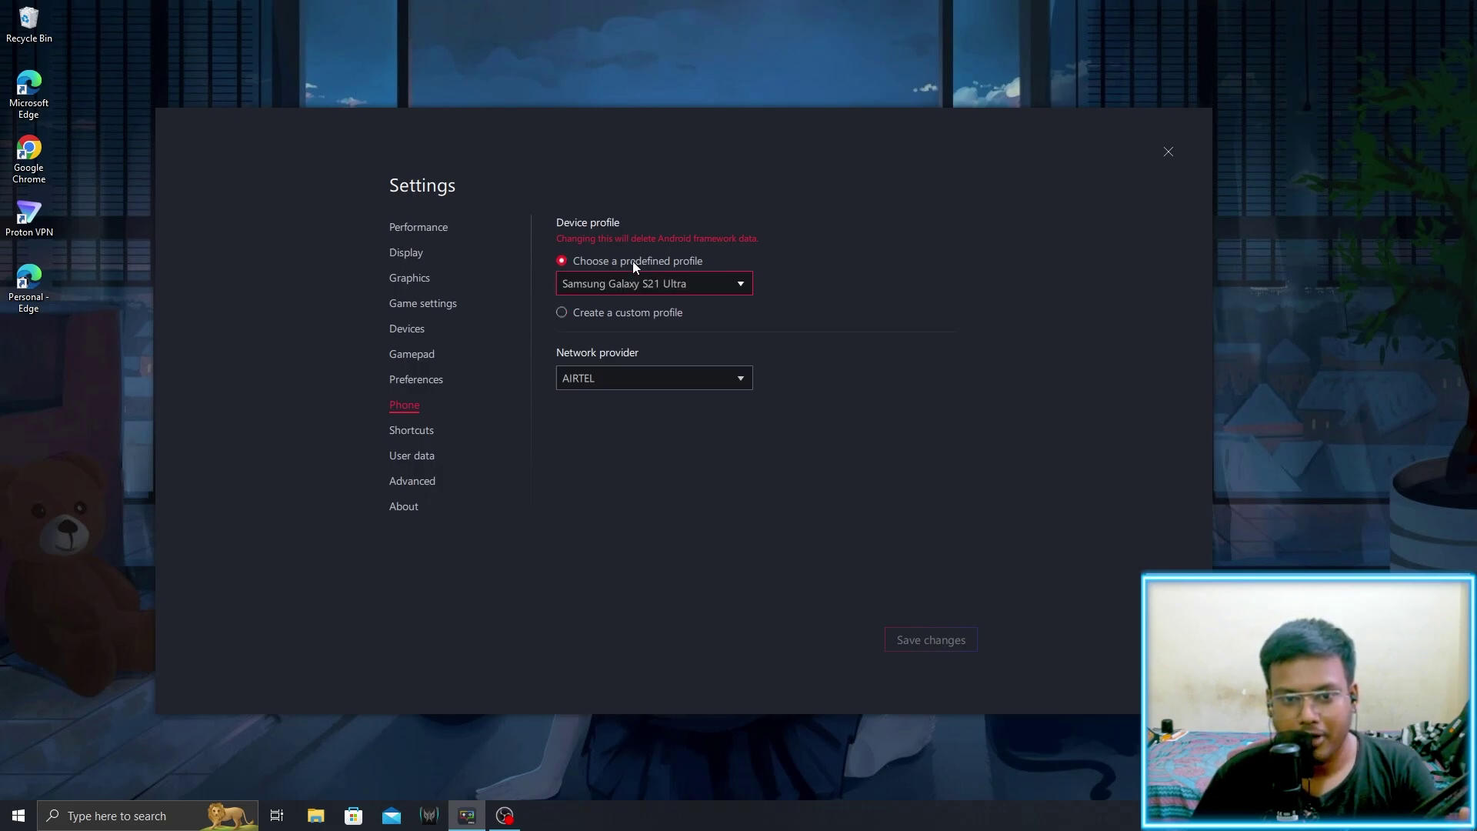
{"action": "left_click", "coordinate": [591, 281]}
{"action": "scroll", "coordinate": [654, 385], "scroll_direction": "down", "scroll_amount": 2}
{"action": "scroll", "coordinate": [618, 384], "scroll_direction": "up", "scroll_amount": 1}
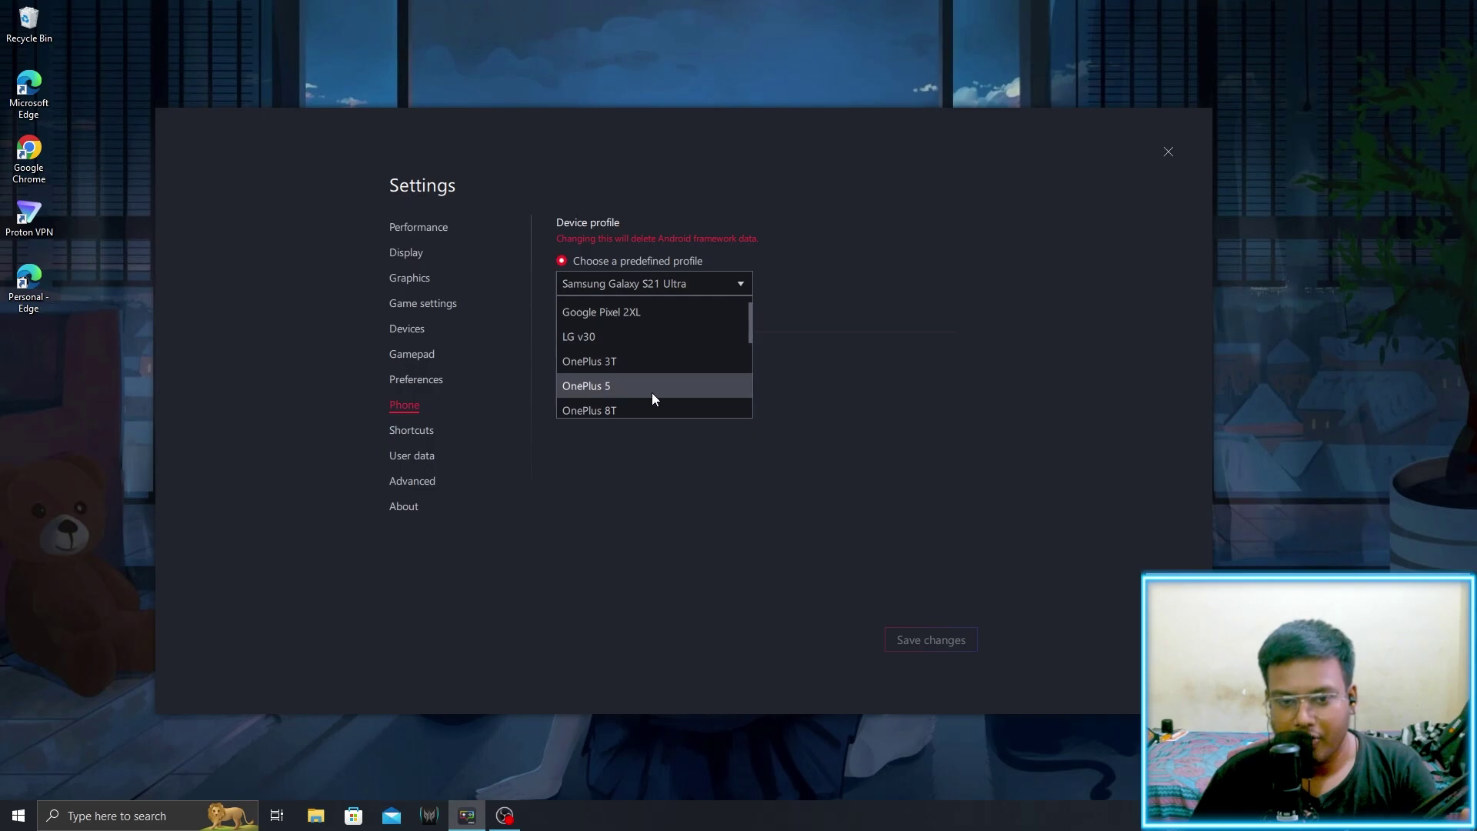
{"action": "left_click", "coordinate": [888, 327]}
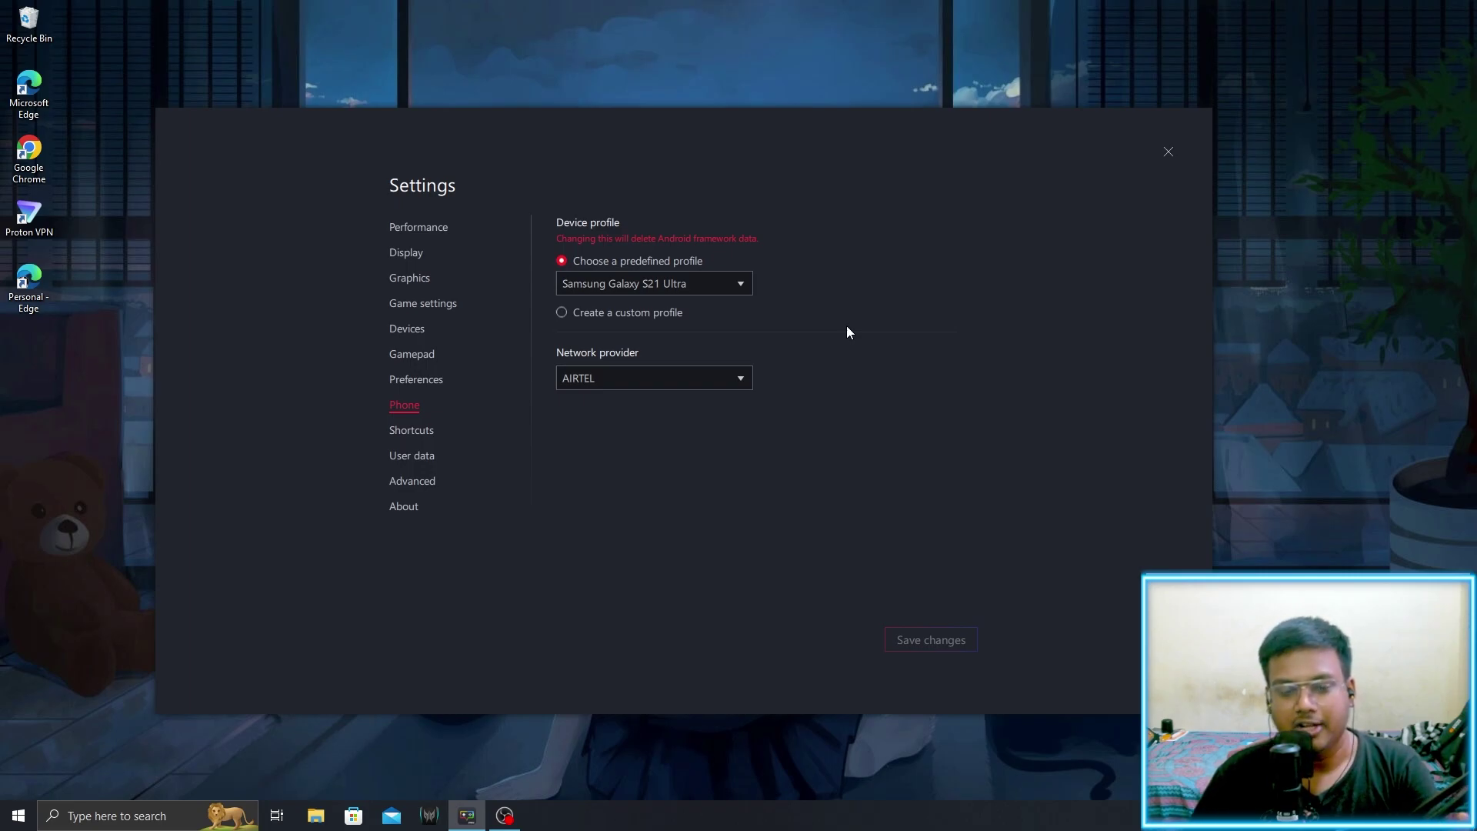
Reselect the custom device profile and check its manufacturer and brand fields, as well as the Preferences page.
{"action": "left_click", "coordinate": [561, 313]}
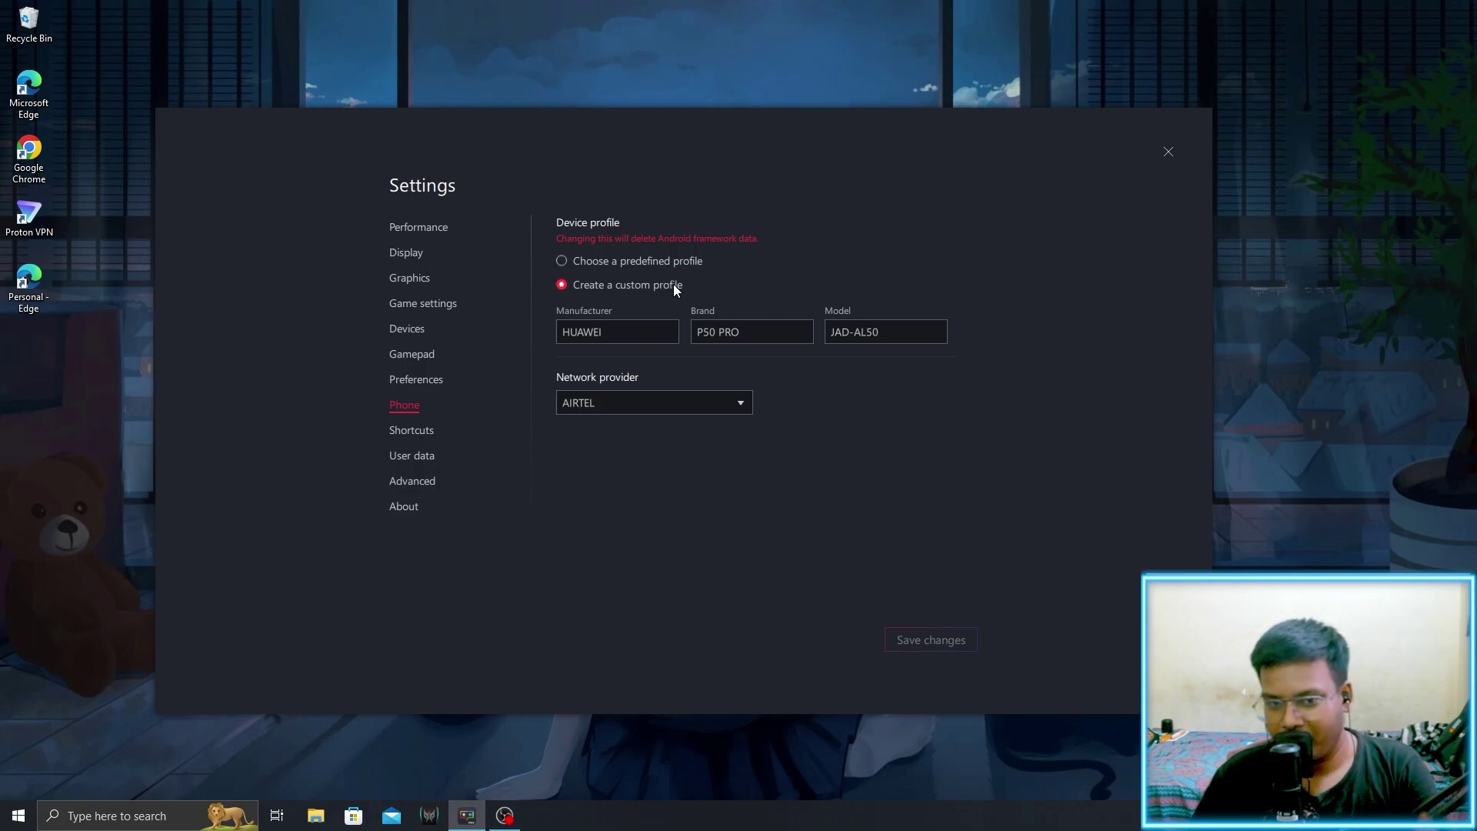
{"action": "left_click", "coordinate": [582, 336]}
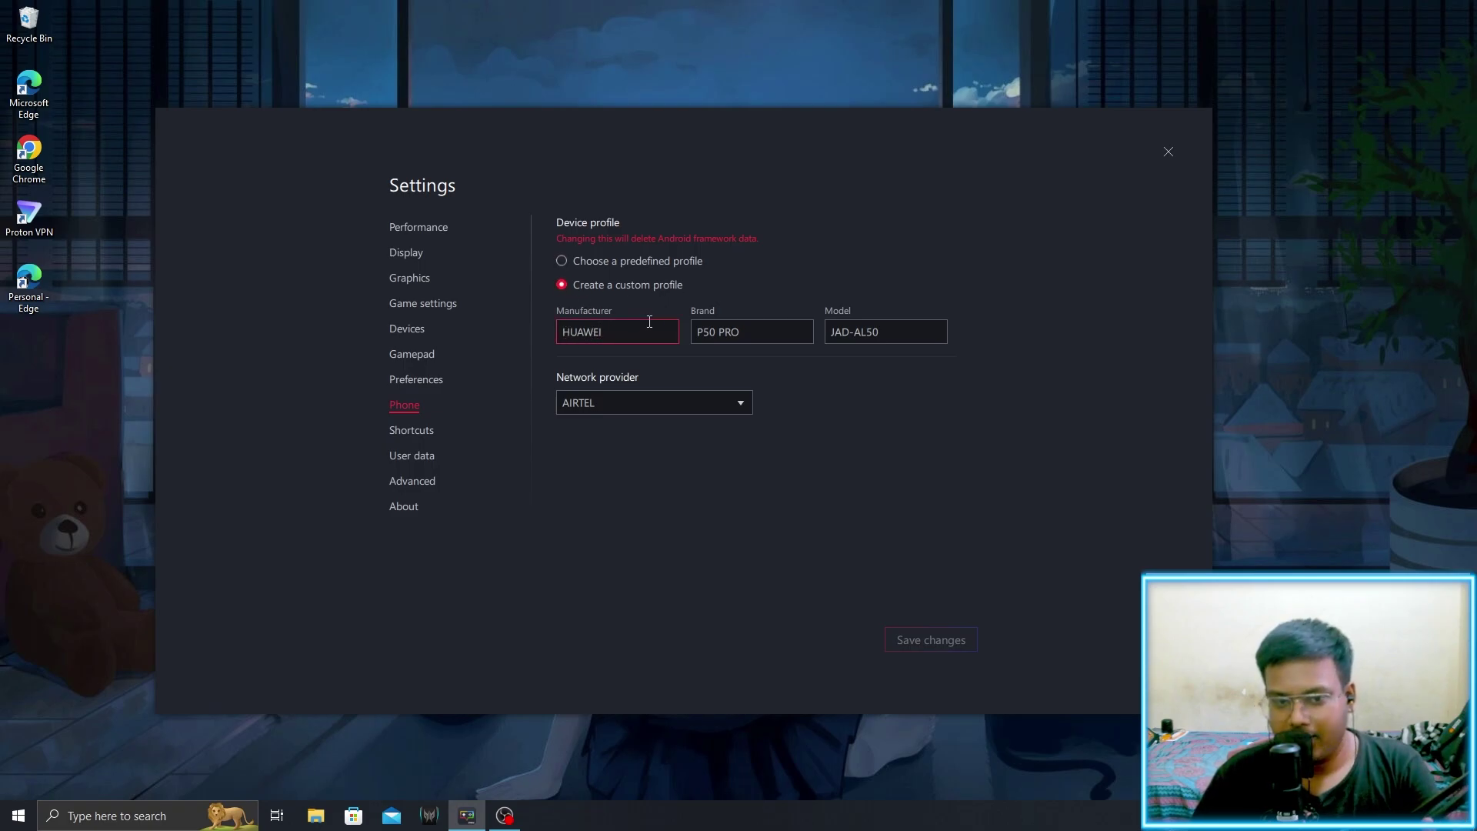
{"action": "left_click", "coordinate": [783, 328]}
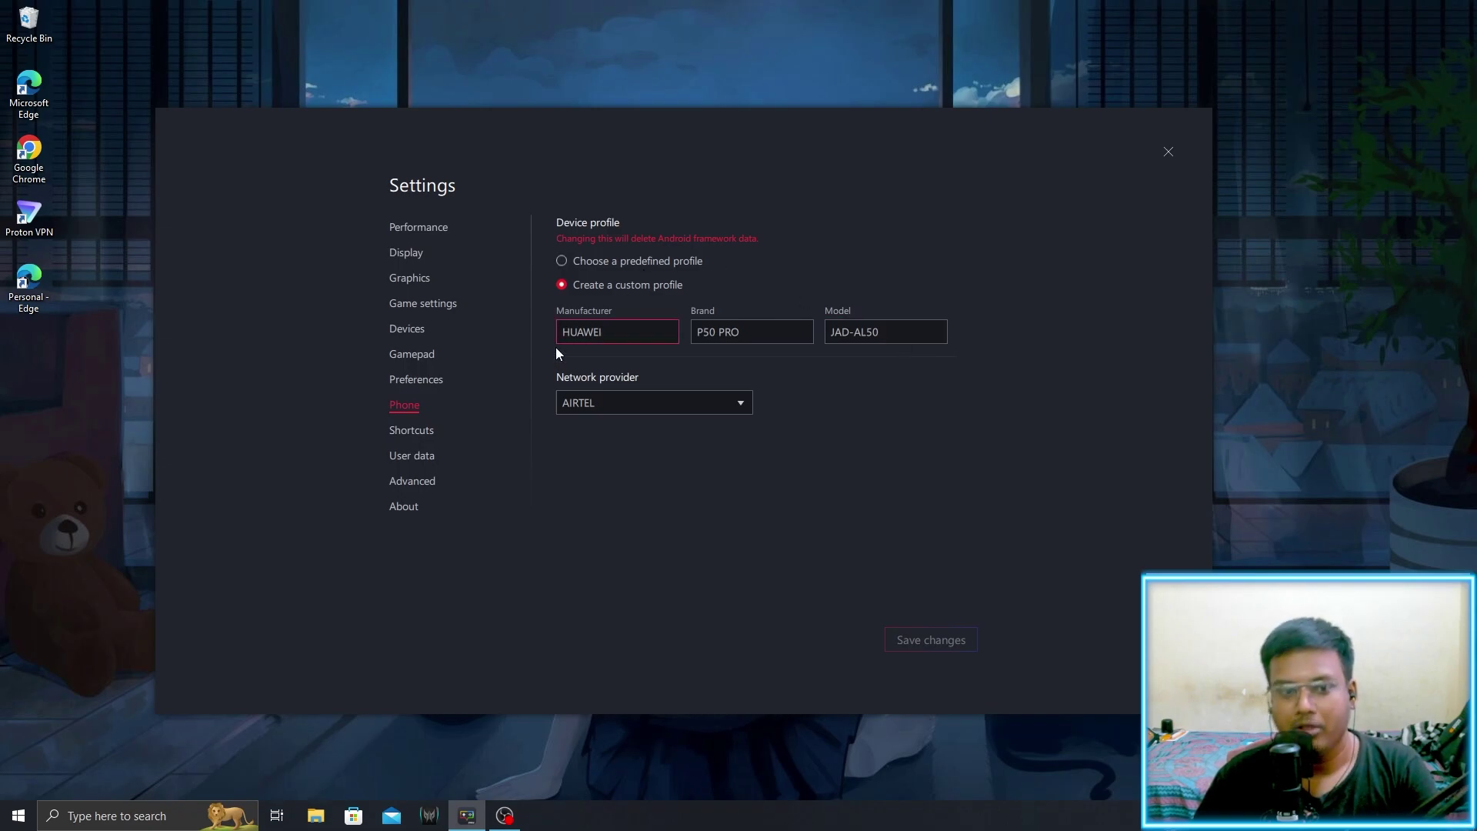
{"action": "left_click", "coordinate": [423, 378]}
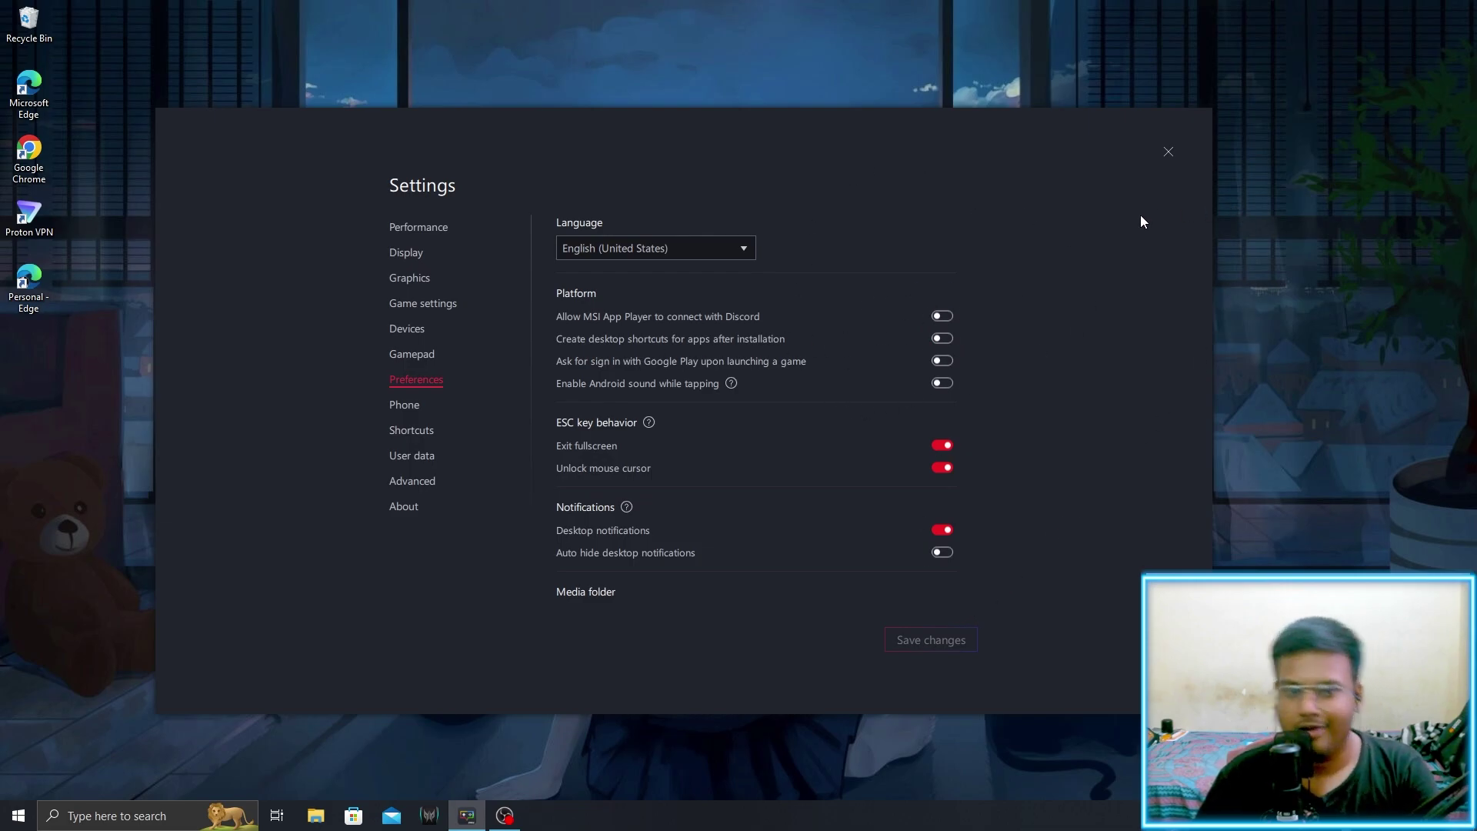
Close the emulator settings and launch Battlegrounds India.
{"action": "left_click", "coordinate": [1170, 155]}
{"action": "left_click", "coordinate": [741, 331]}
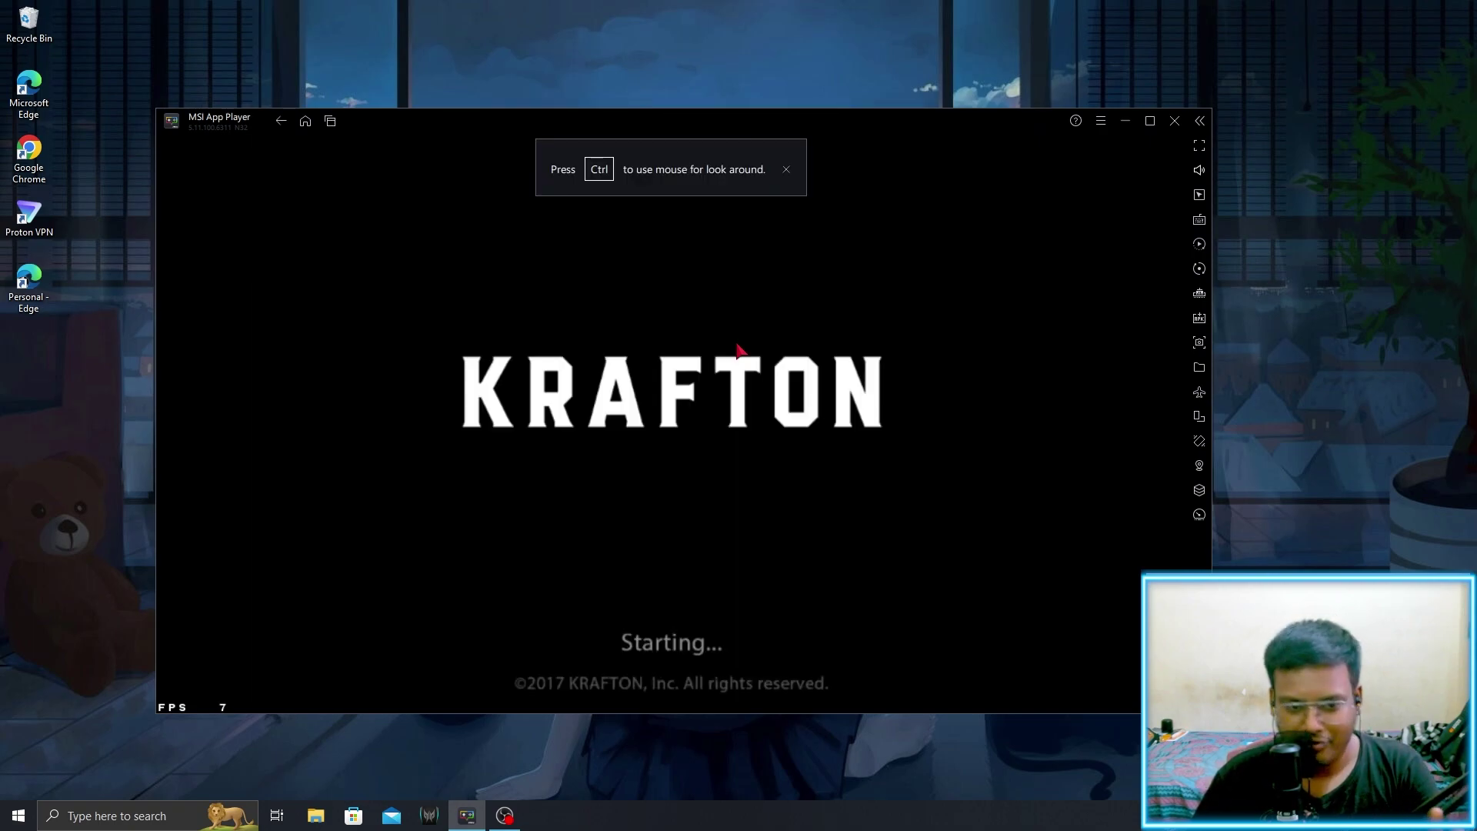
Switch to Task Manager, examine the running processes' CPU and GPU usage sorted by GPU, and close it.
{"action": "right_click", "coordinate": [18, 816]}
{"action": "left_click", "coordinate": [85, 641]}
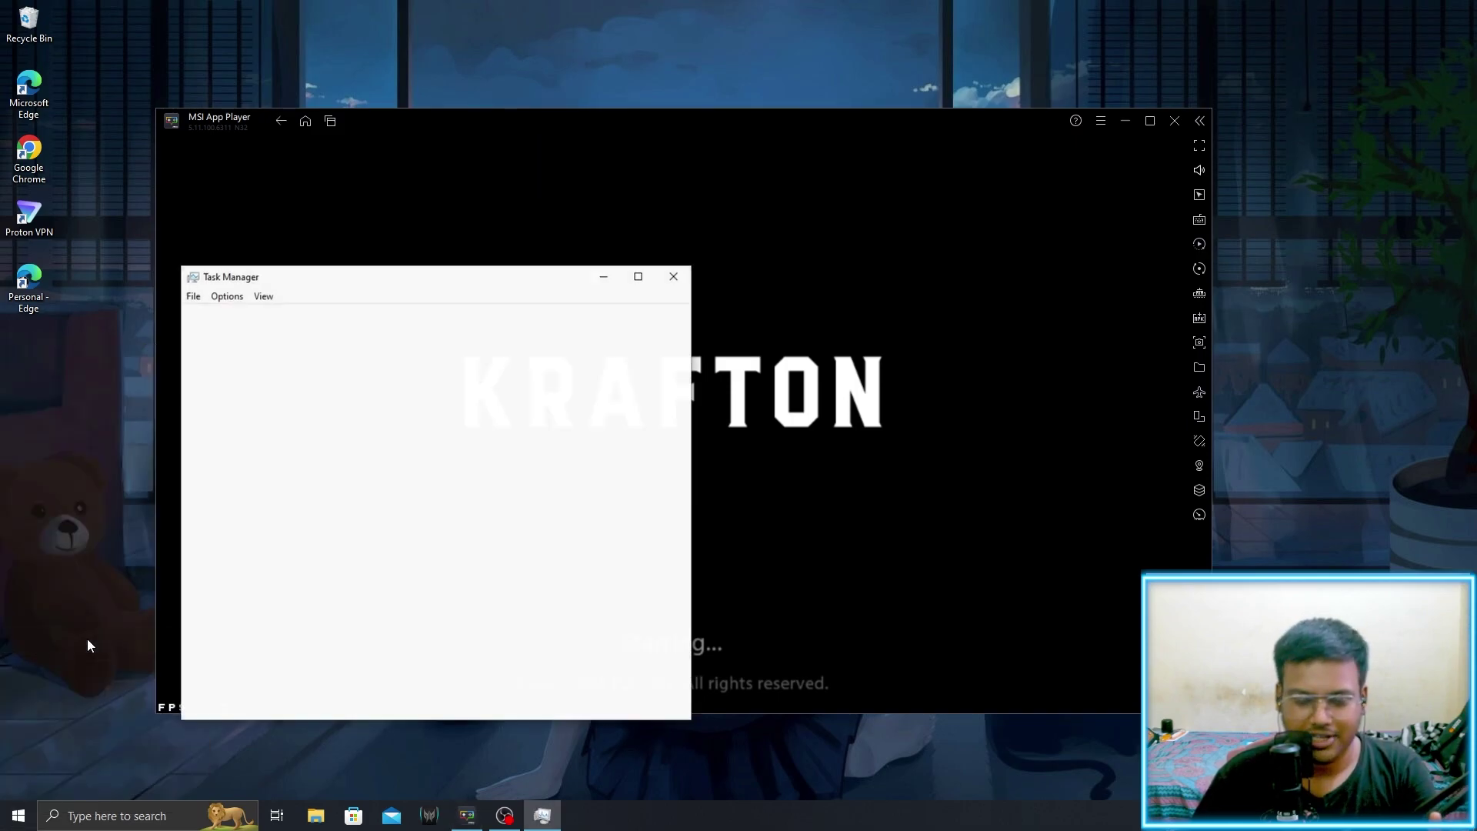
{"action": "left_click_drag", "start_coordinate": [377, 676], "coordinate": [415, 677]}
{"action": "left_click", "coordinate": [646, 354]}
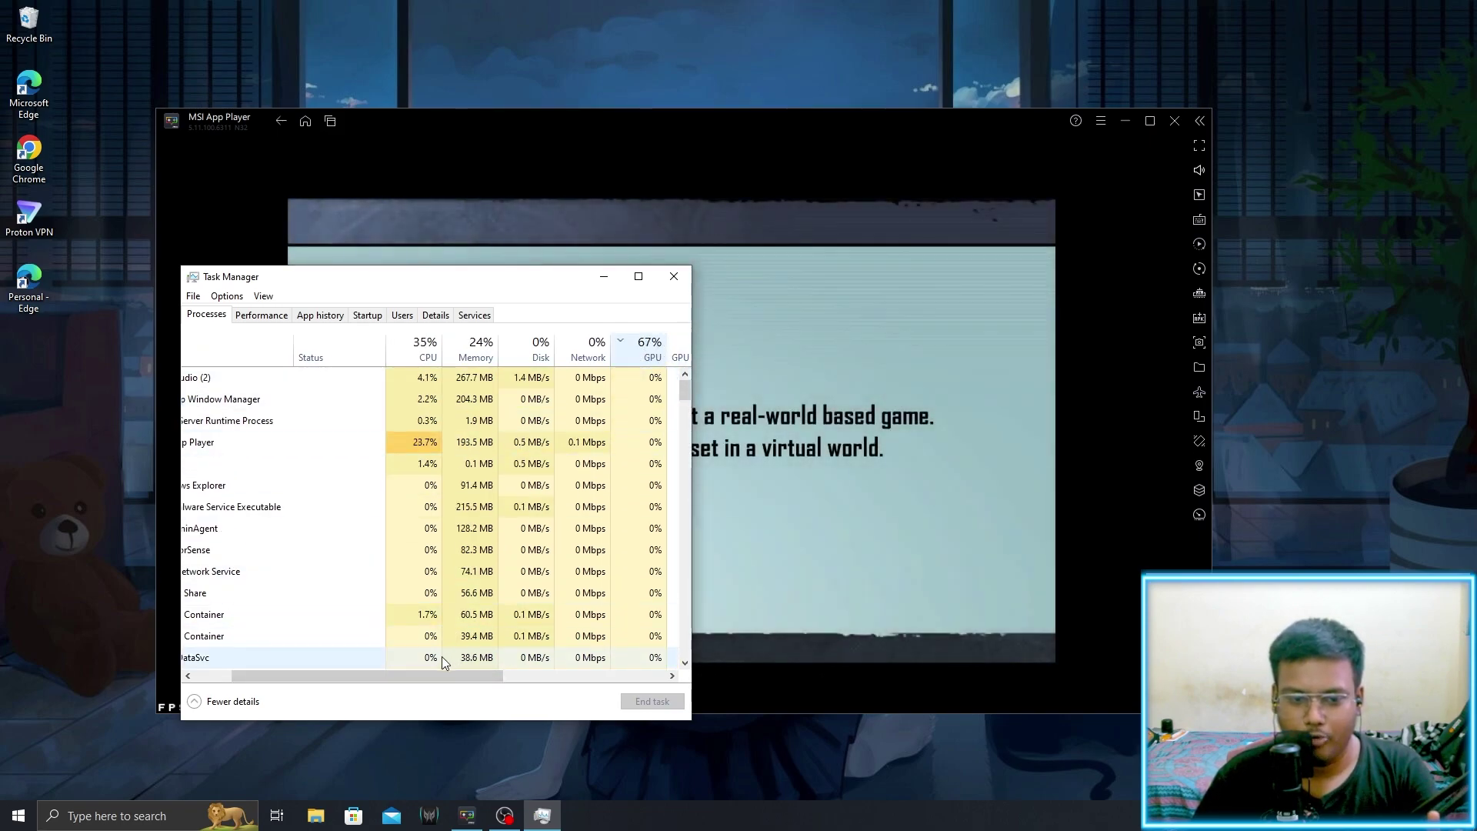
{"action": "left_click_drag", "start_coordinate": [368, 677], "coordinate": [332, 677]}
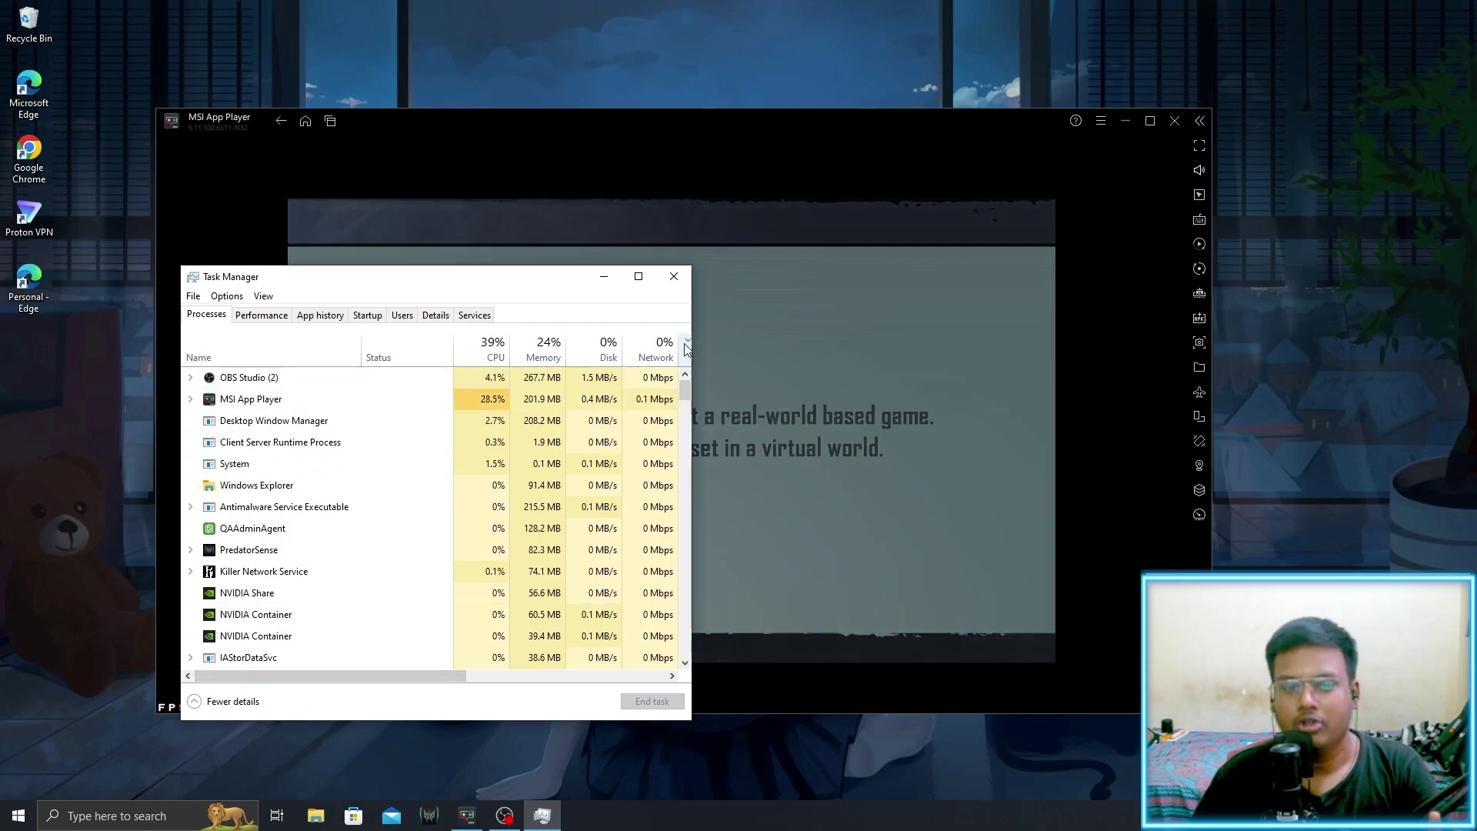
{"action": "left_click", "coordinate": [677, 274]}
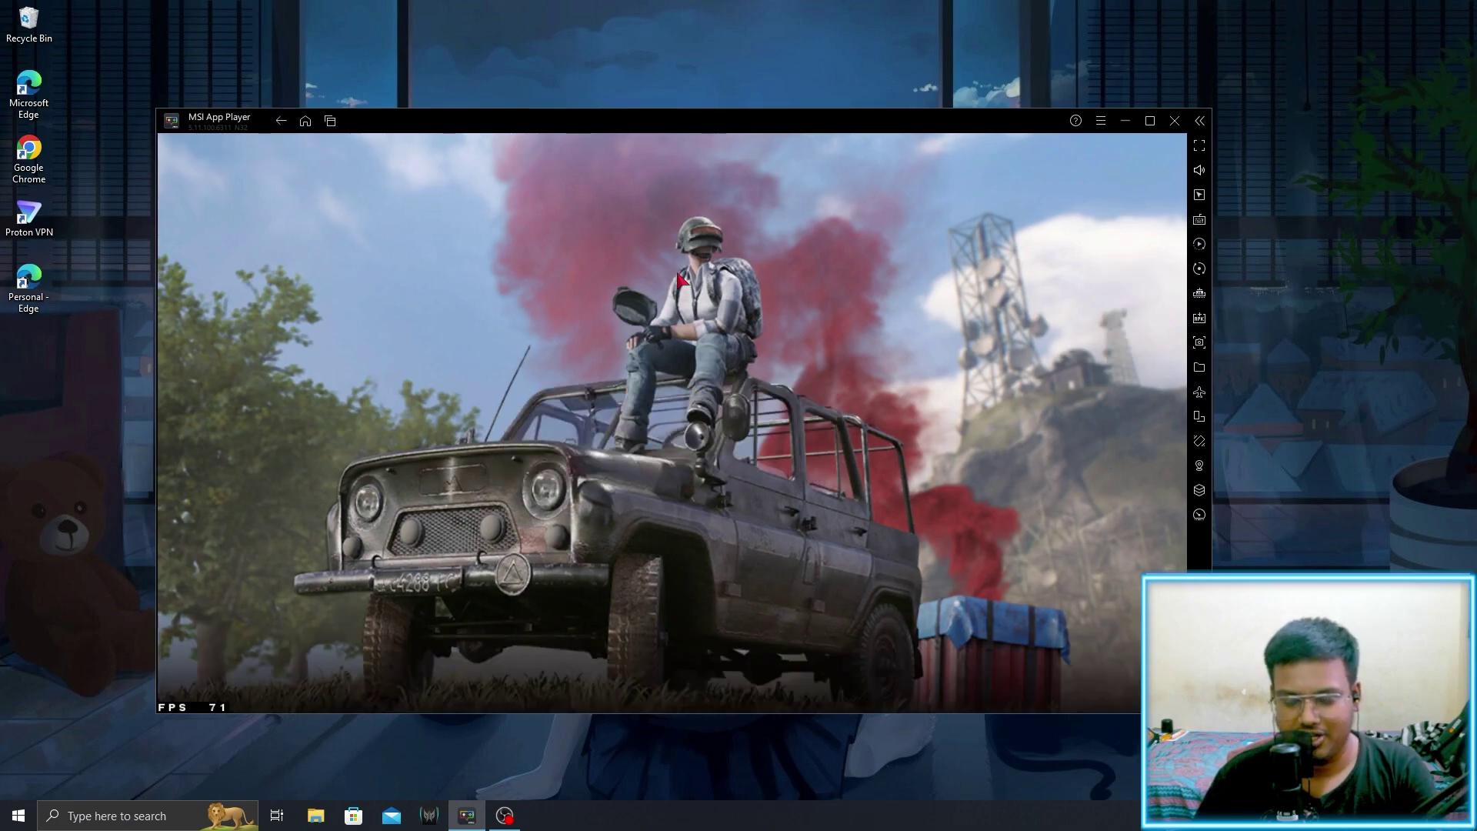
Try full-screen mode for the game, return to windowed mode and maximize the emulator window.
{"action": "key", "text": "F11"}
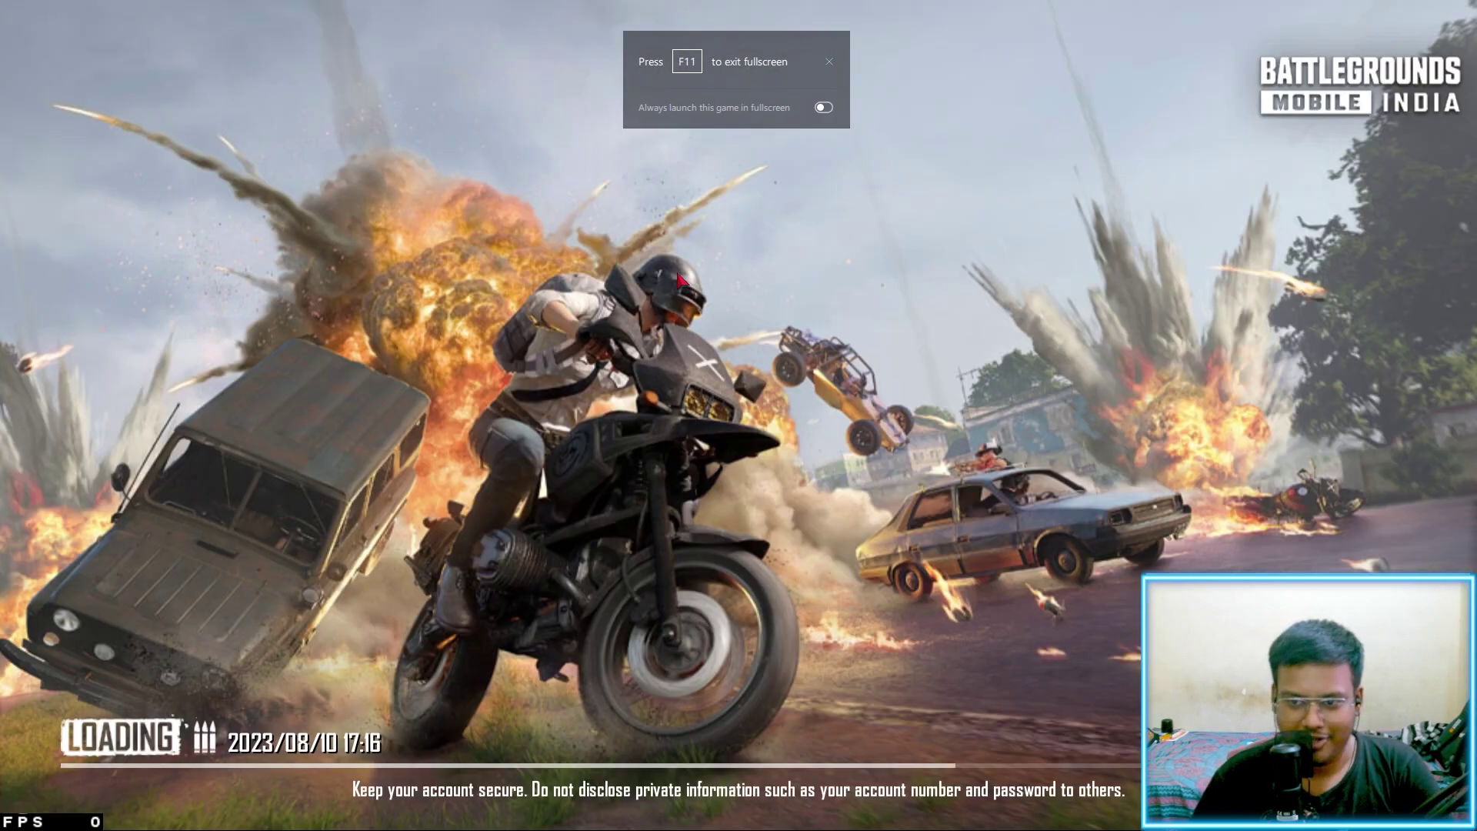
{"action": "key", "text": "F11"}
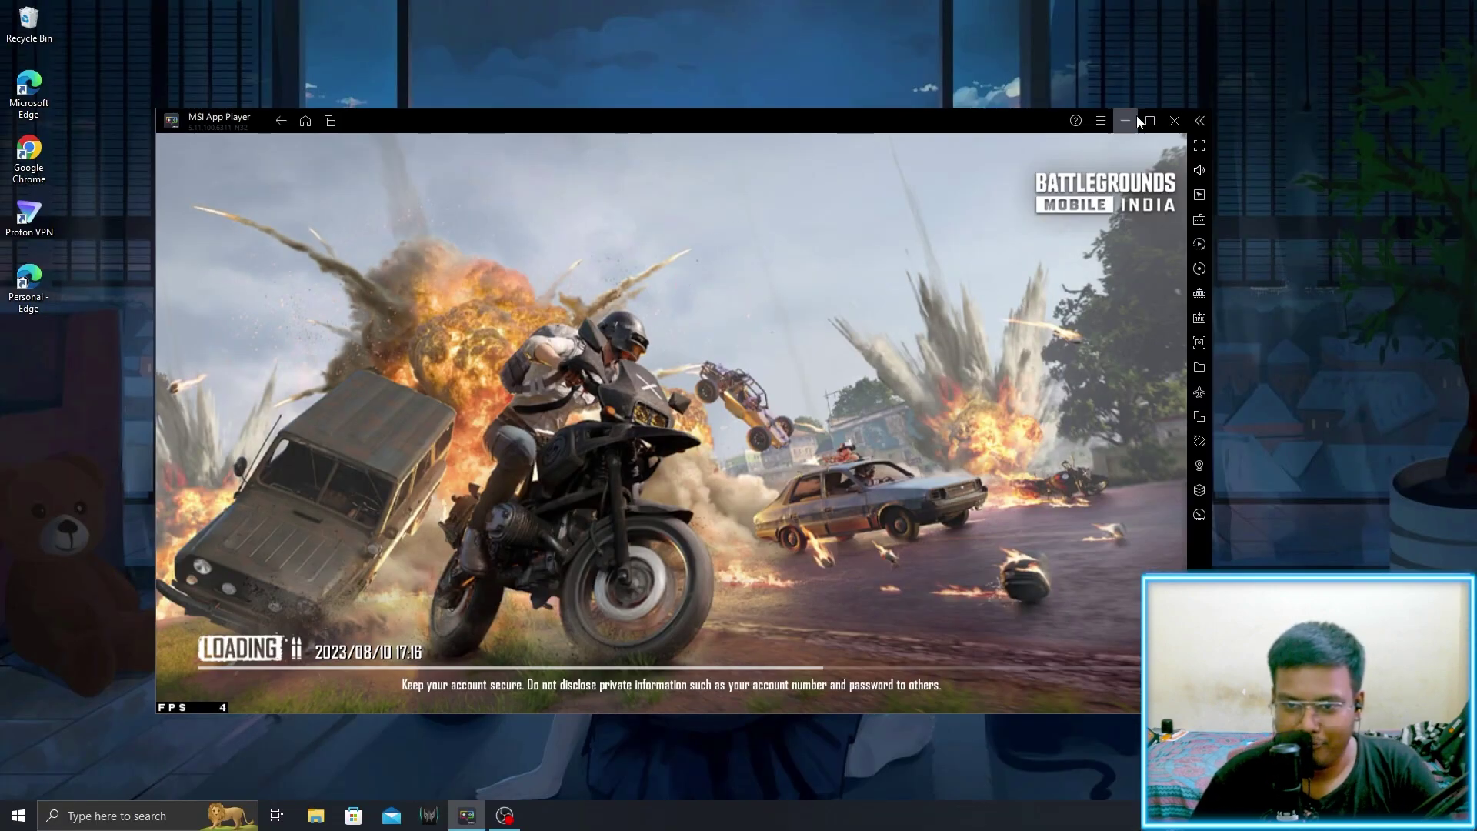
{"action": "left_click", "coordinate": [1143, 120]}
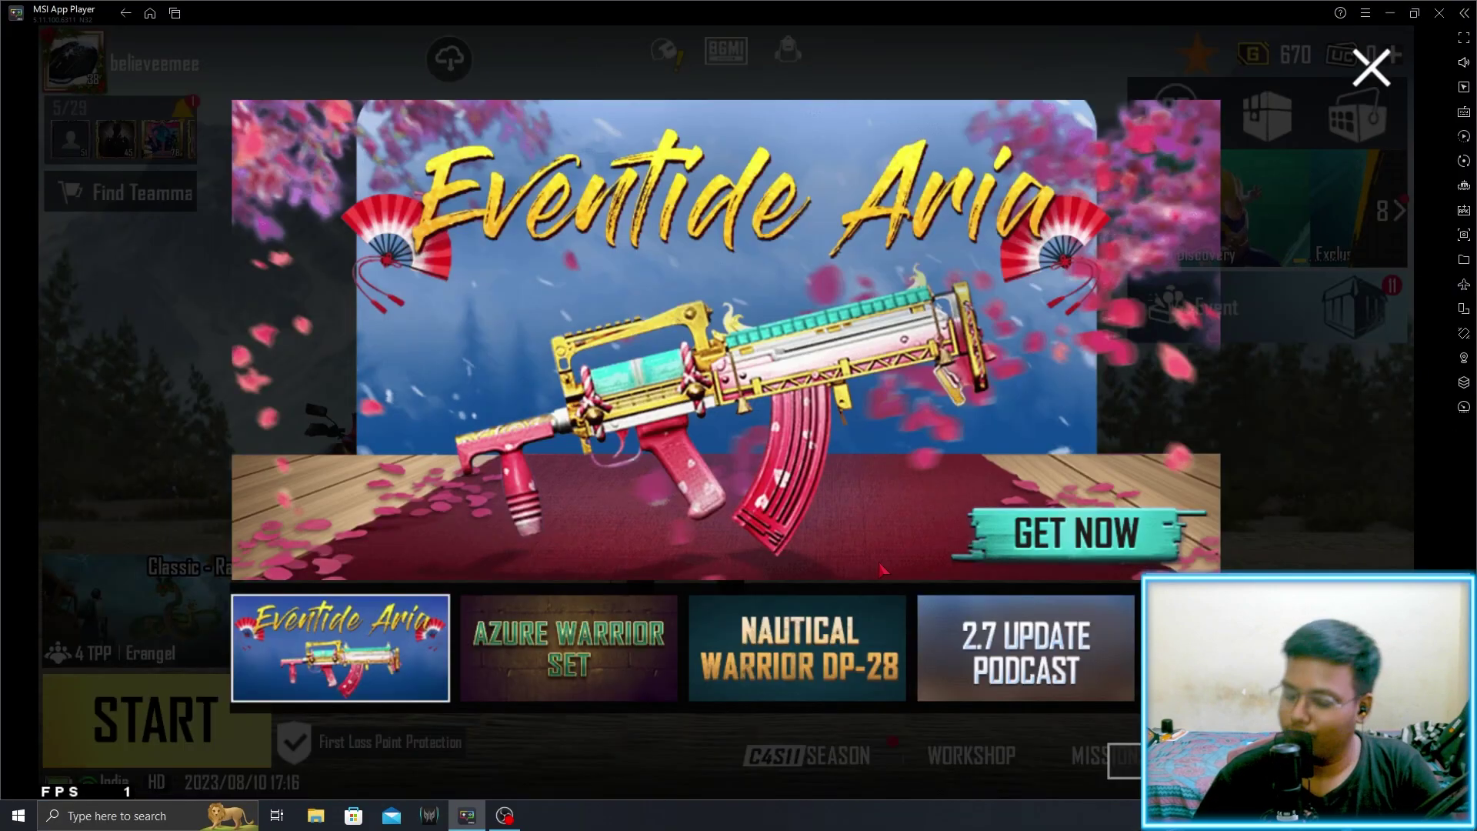
Dismiss the promotional pop-up and the Event screen to reach the game lobby.
{"action": "key", "text": "Escape"}
{"action": "left_click", "coordinate": [1147, 242]}
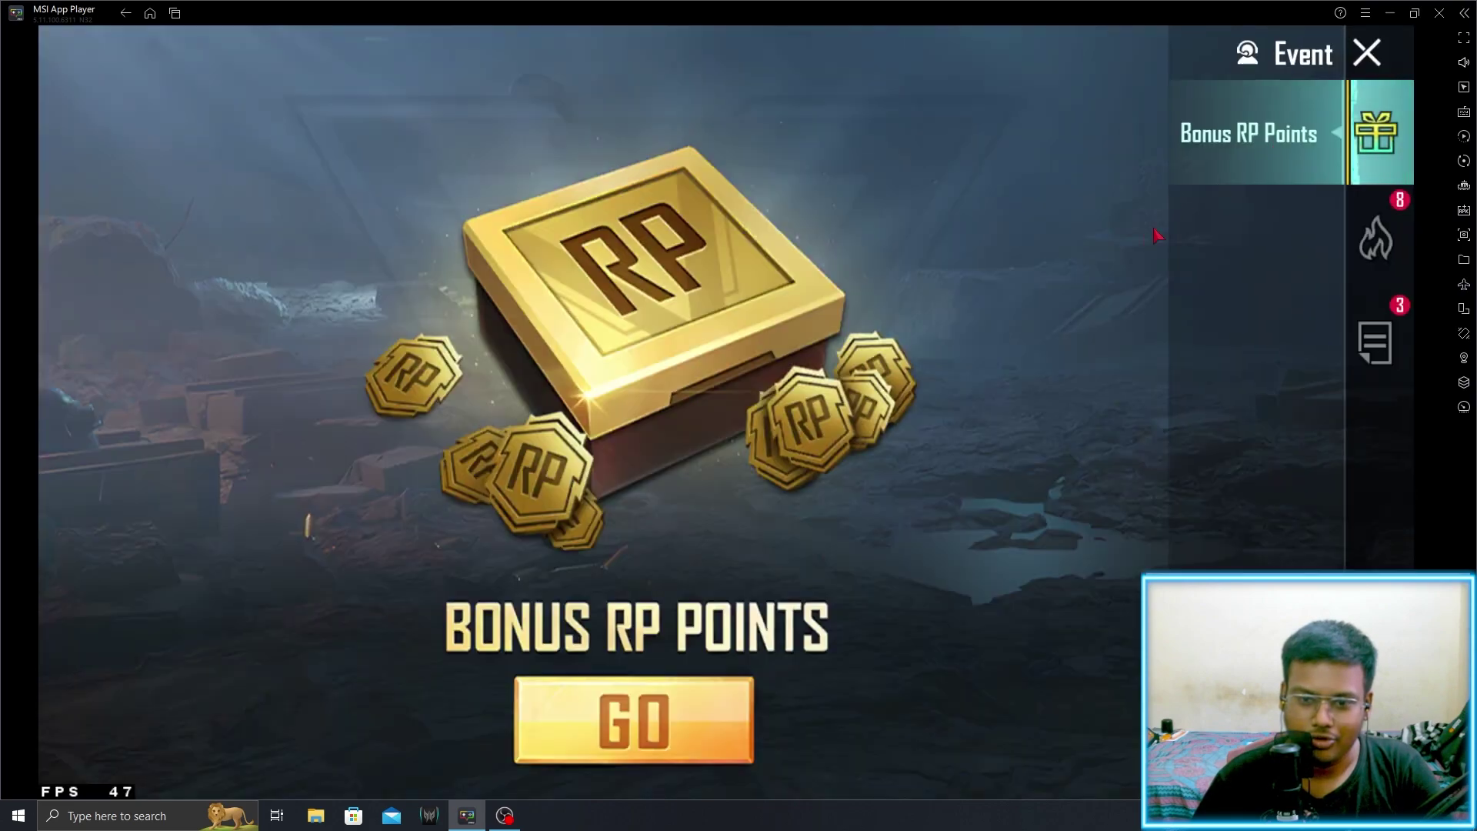
{"action": "key", "text": "Escape"}
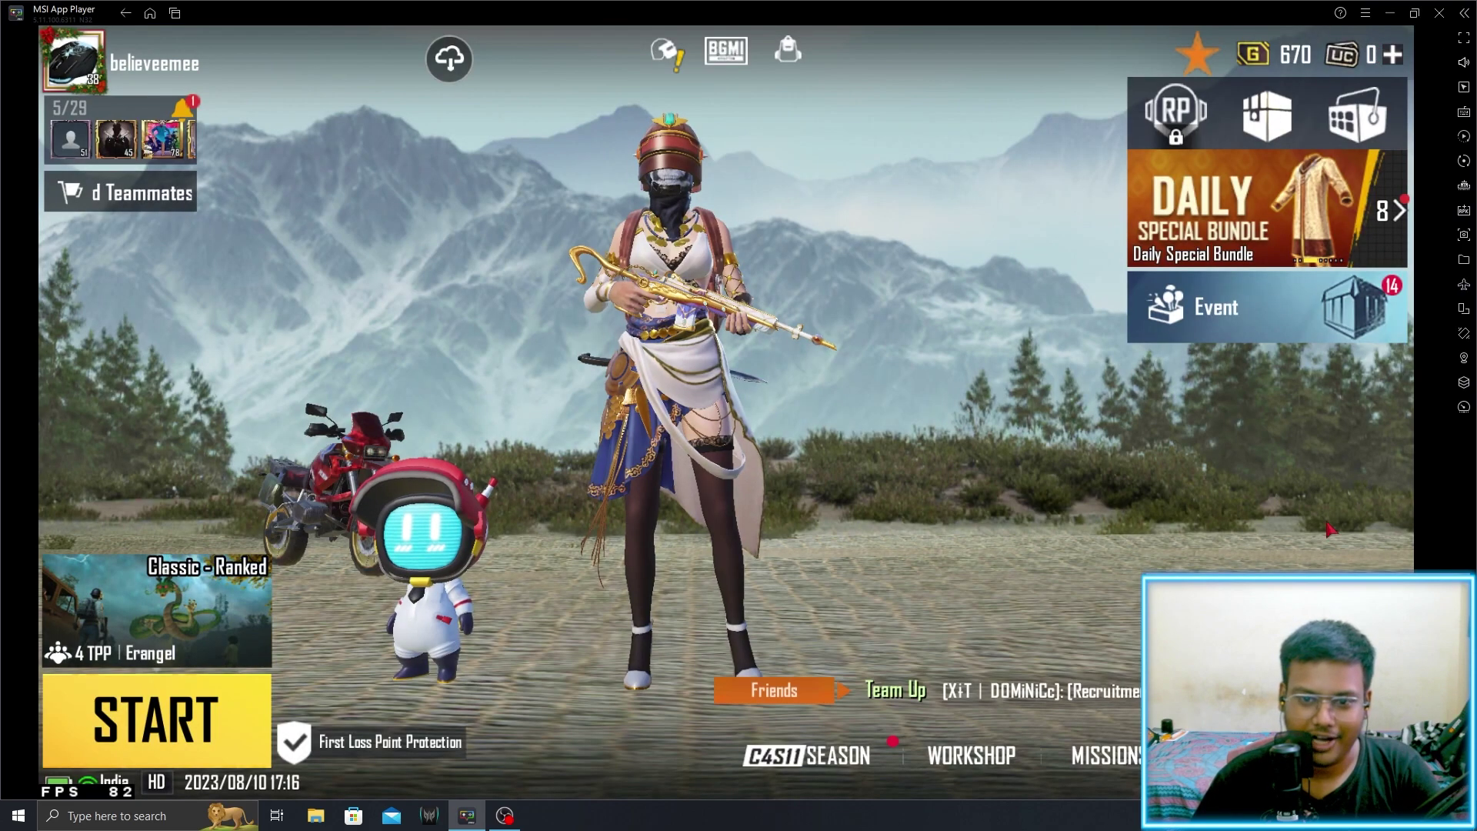
Open the game's Graphics & Audio settings and select 90 fps as the combat frame rate.
{"action": "left_click", "coordinate": [1382, 758]}
{"action": "left_click", "coordinate": [1313, 142]}
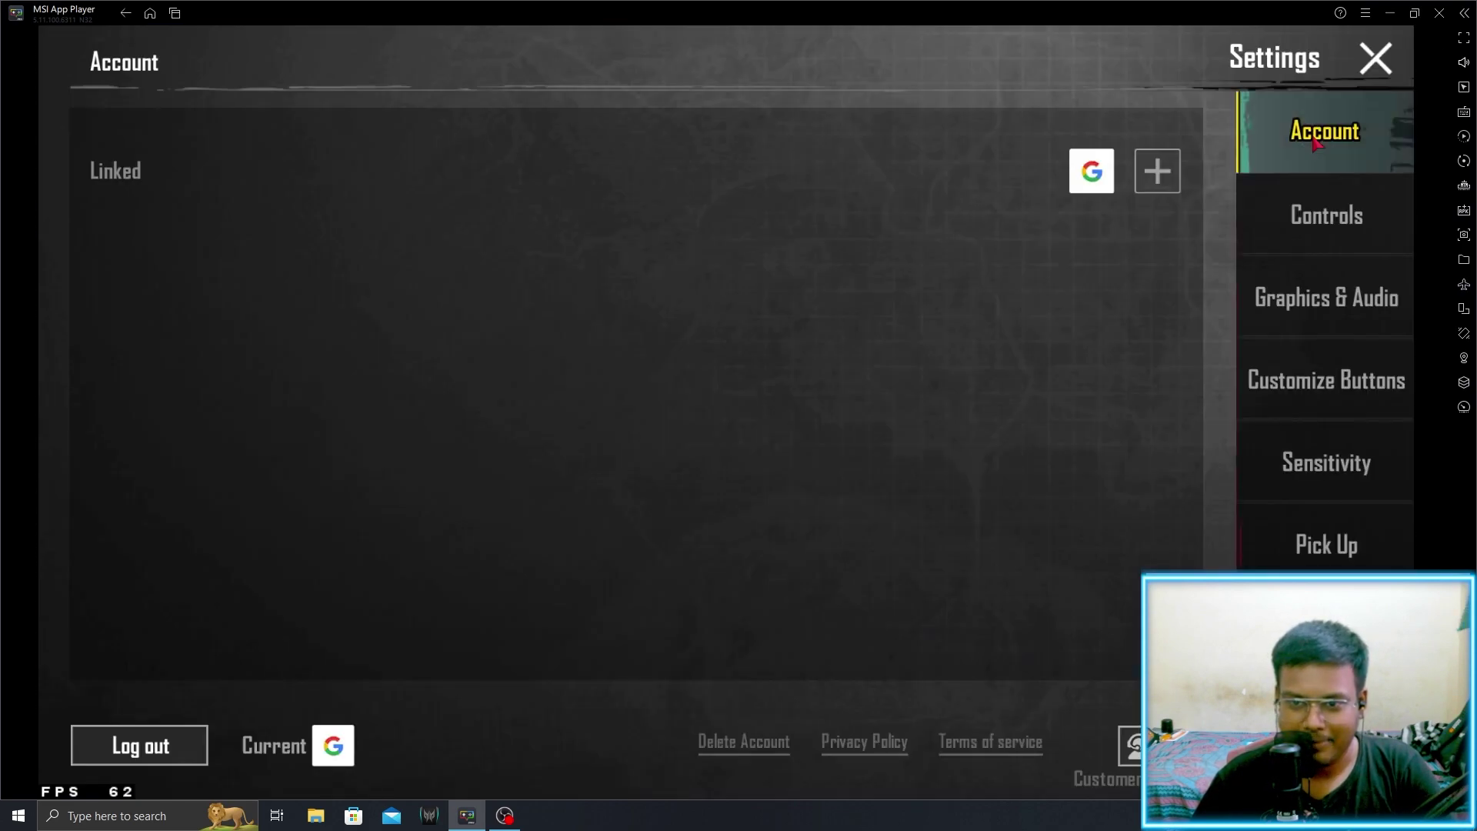
{"action": "left_click", "coordinate": [1323, 317]}
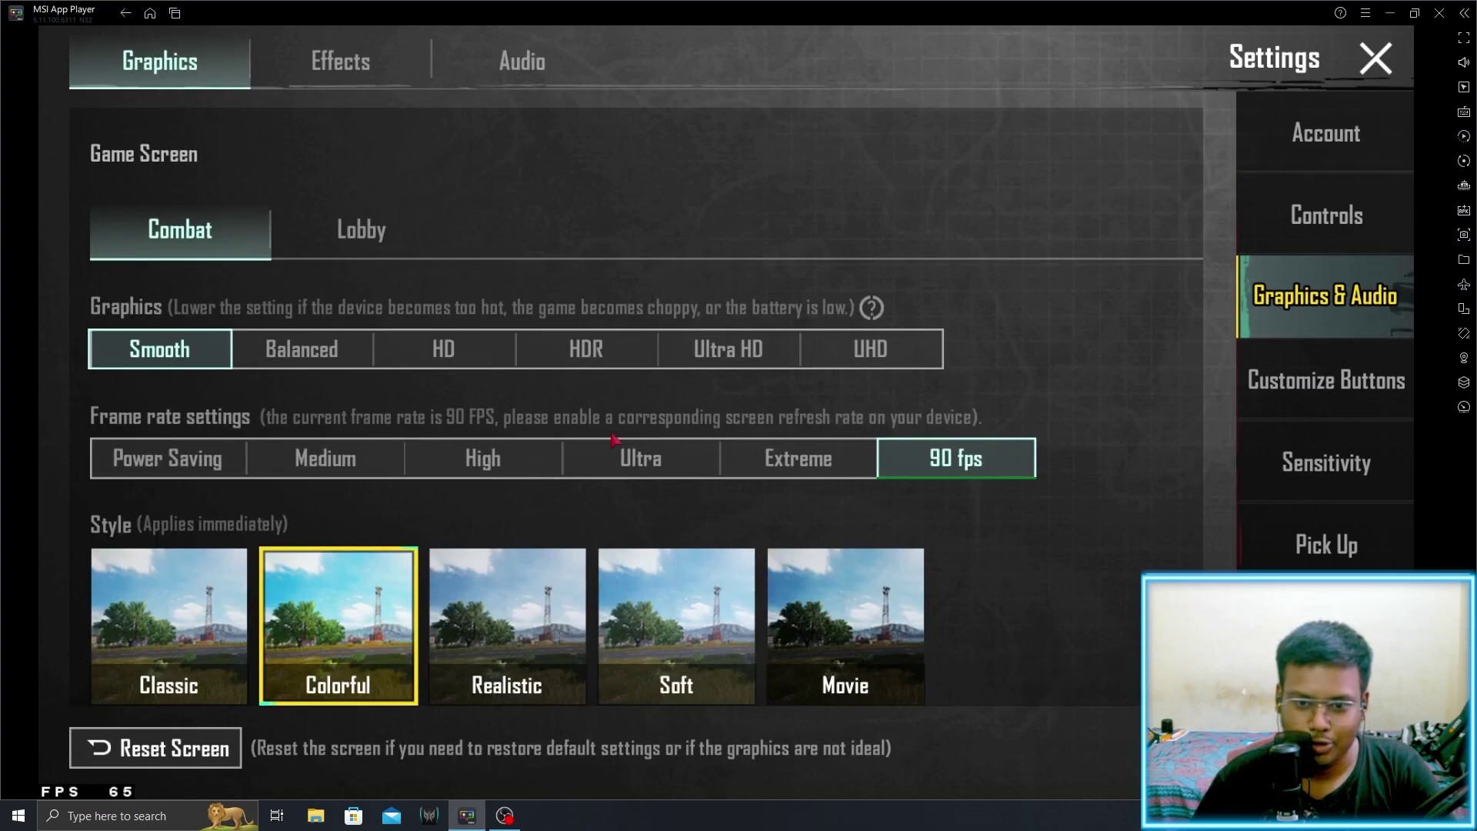
{"action": "left_click", "coordinate": [1016, 463]}
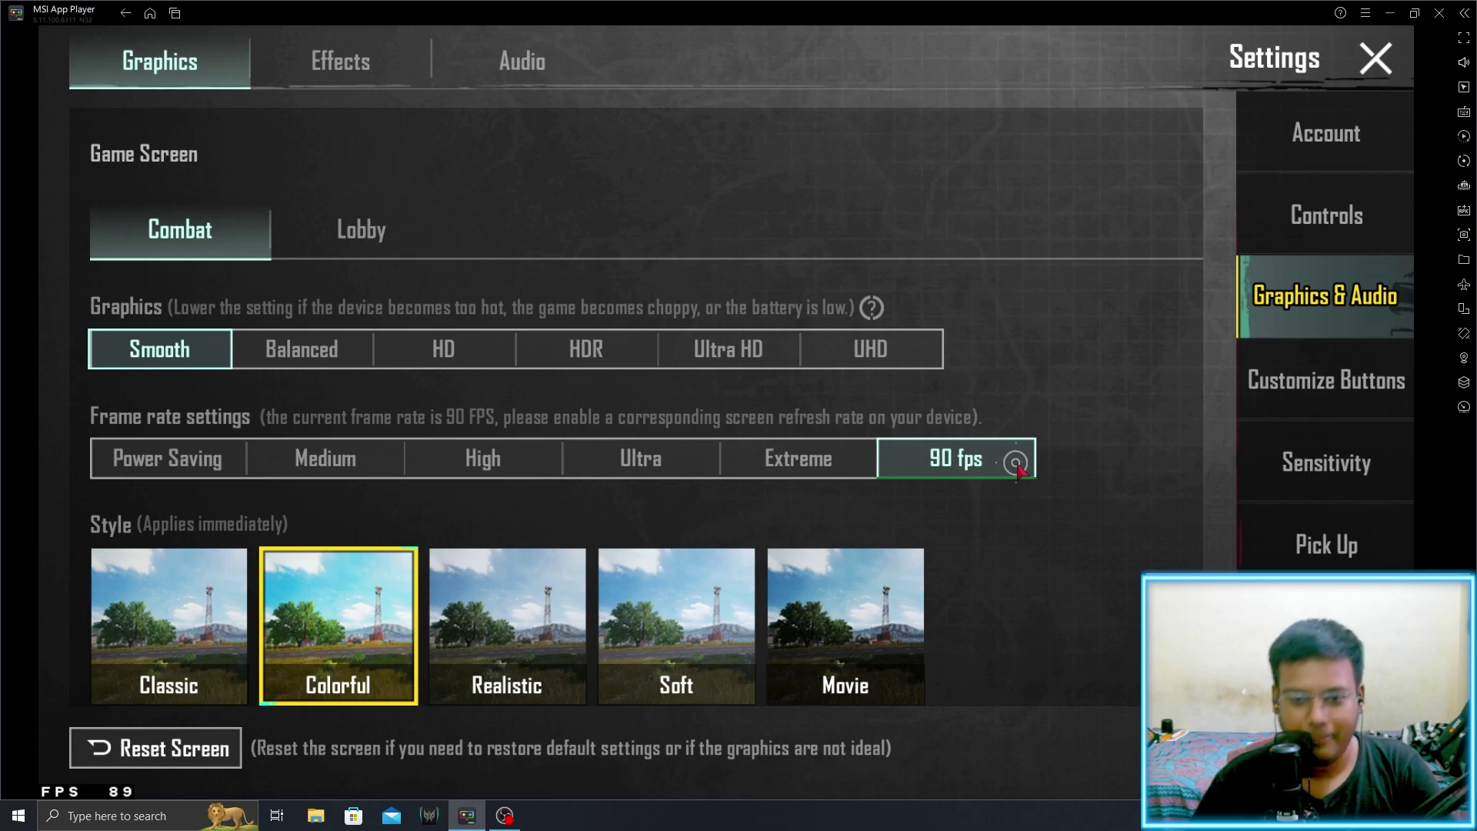
Examine the combat and lobby graphics settings and the general settings down to Auto-Adjust Graphics.
{"action": "scroll", "coordinate": [1093, 546], "scroll_direction": "down", "scroll_amount": 2}
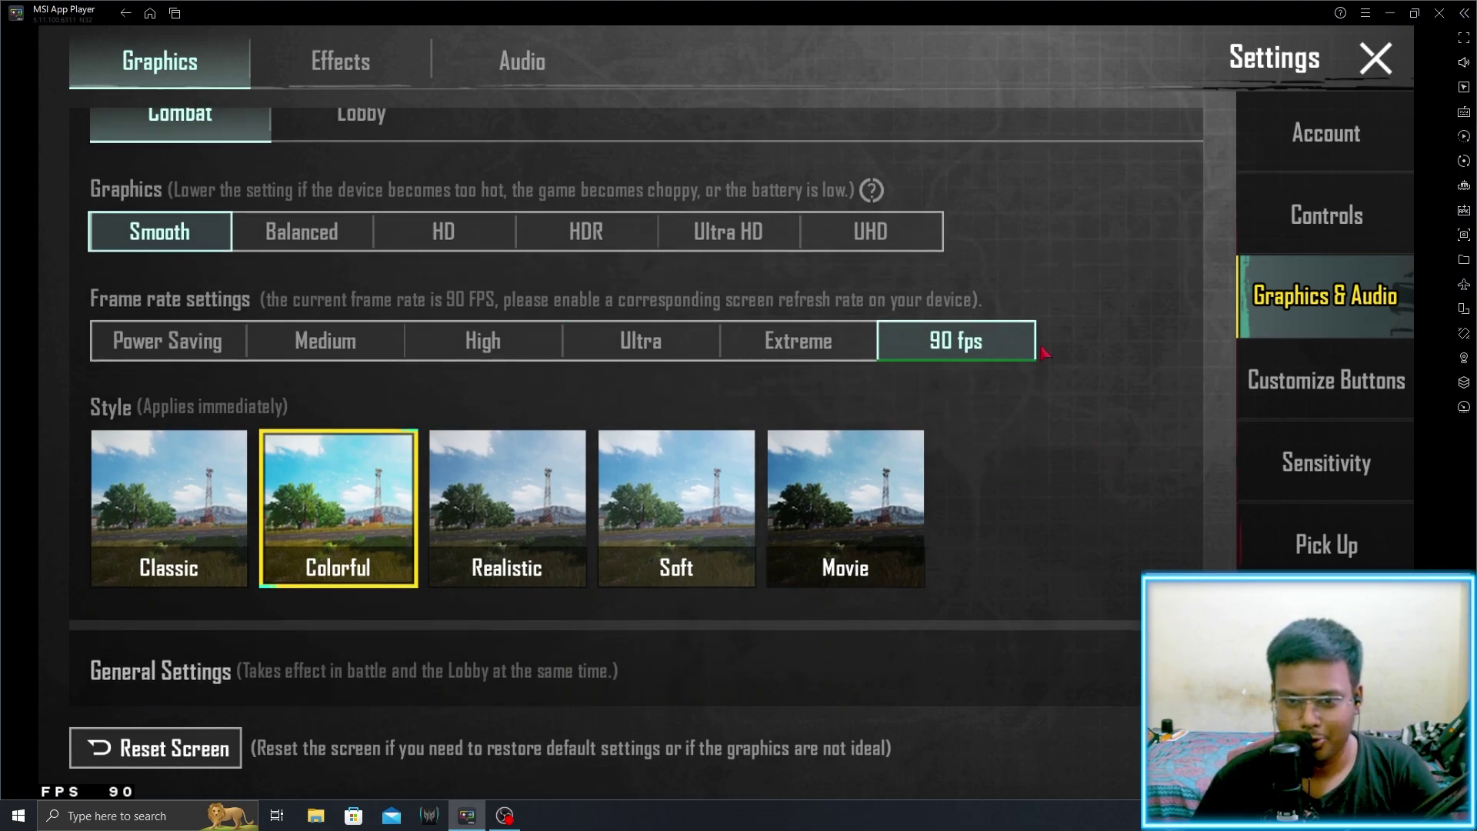
{"action": "scroll", "coordinate": [1039, 471], "scroll_direction": "up", "scroll_amount": 2}
{"action": "left_click", "coordinate": [389, 245]}
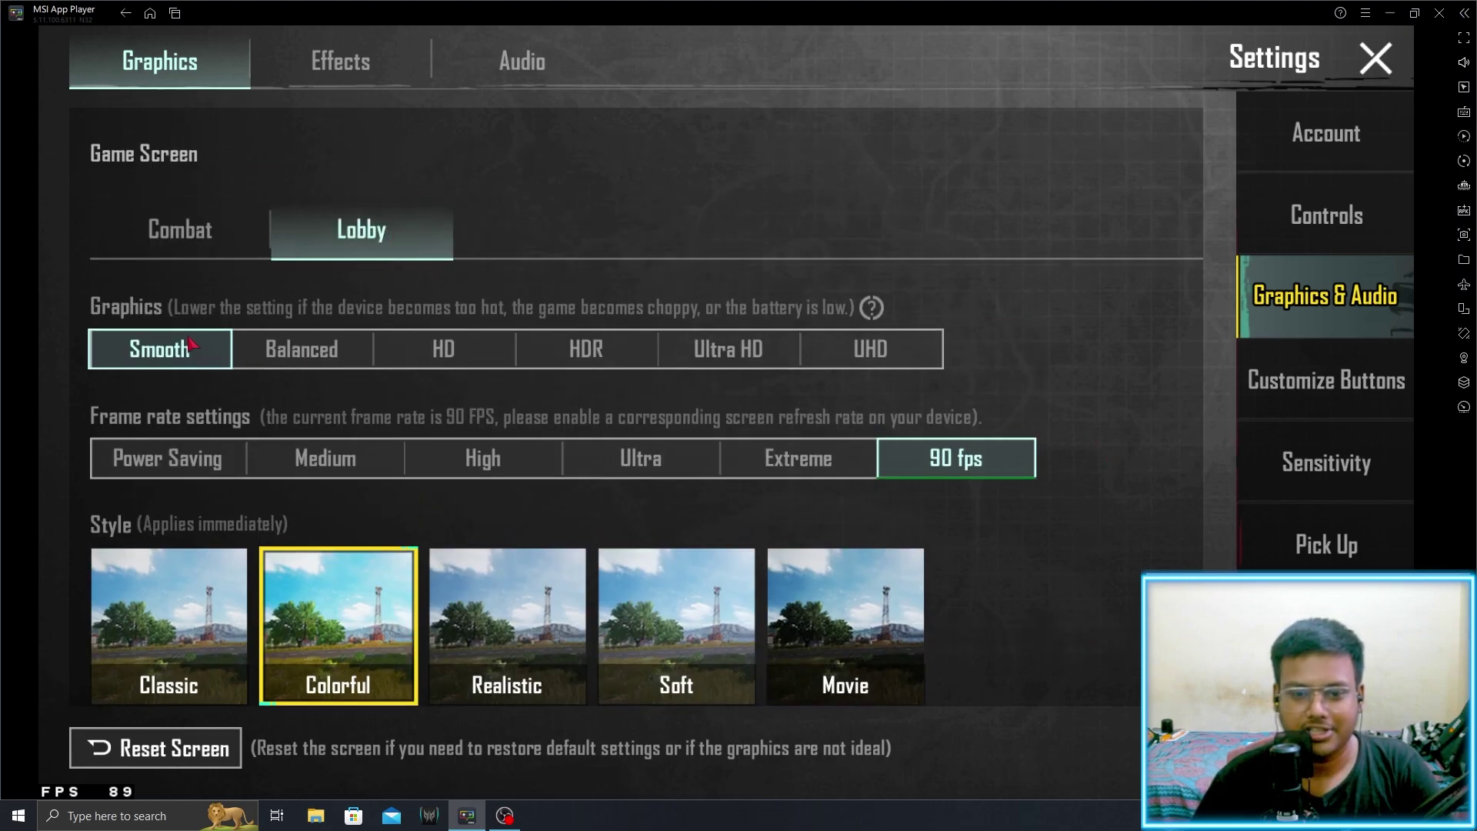
{"action": "scroll", "coordinate": [1081, 567], "scroll_direction": "down", "scroll_amount": 2}
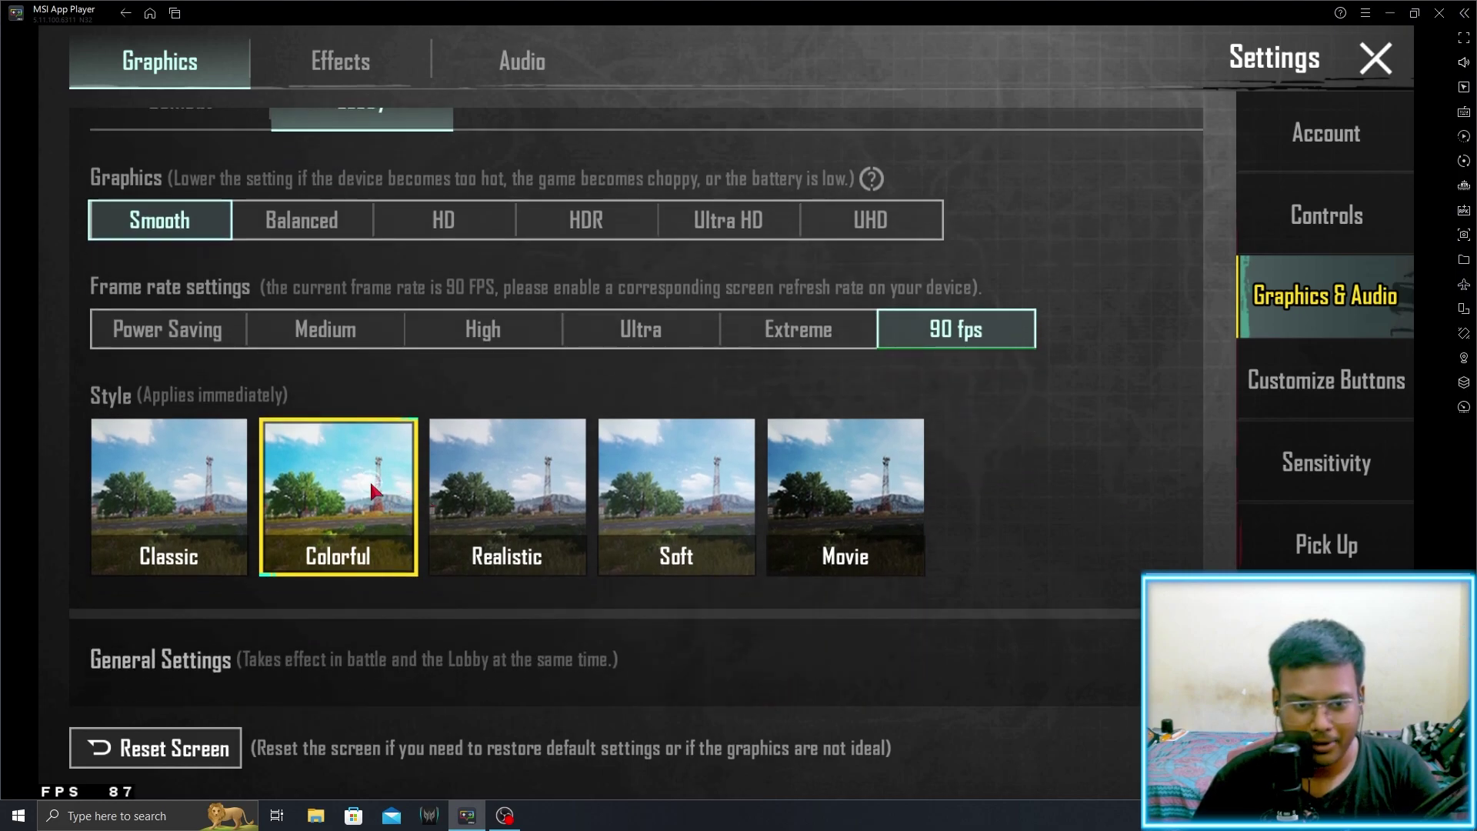
{"action": "scroll", "coordinate": [1099, 505], "scroll_direction": "down", "scroll_amount": 10}
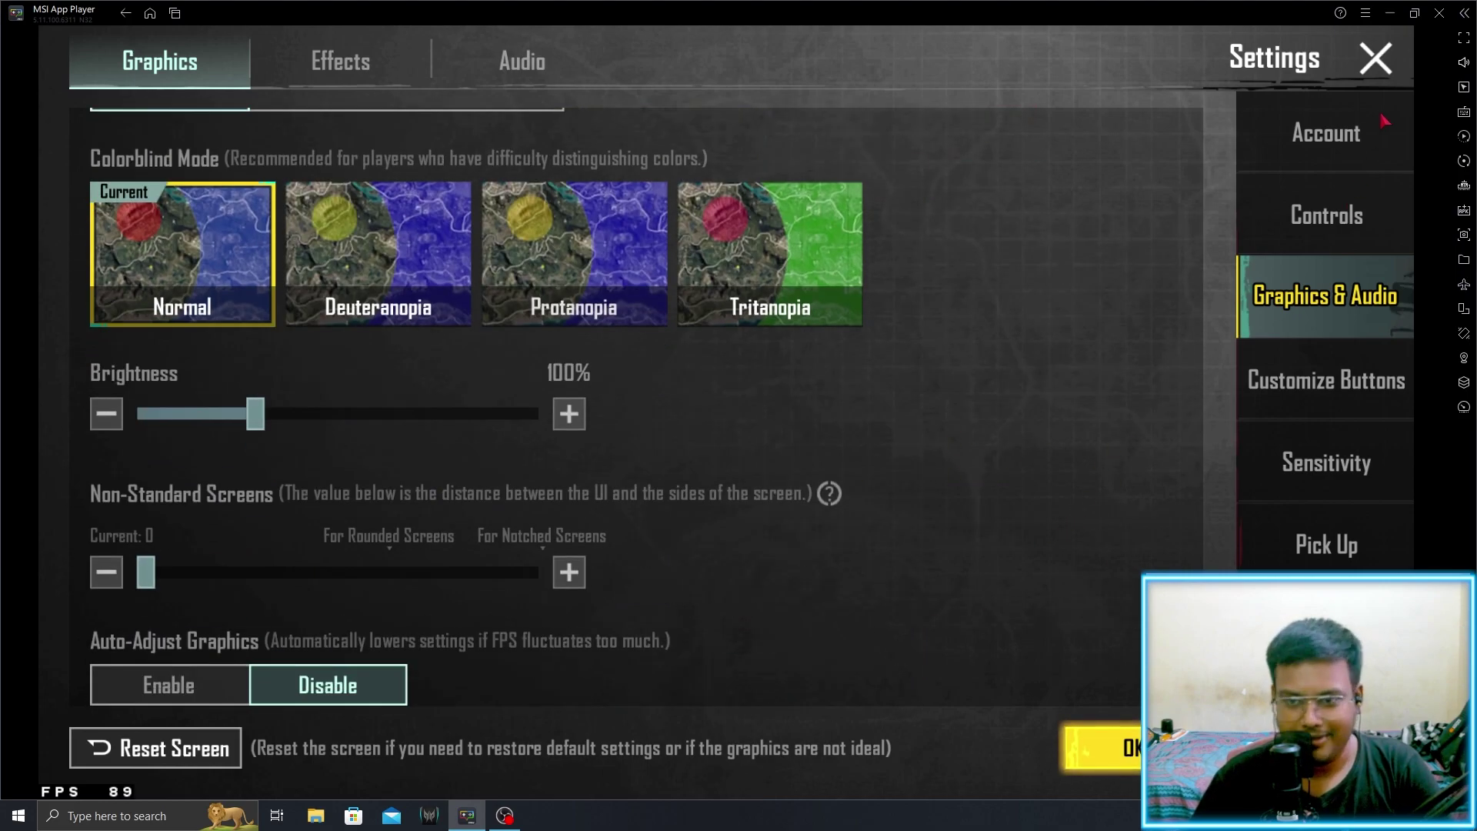
Close the game settings and enter the training ground from the lobby's game mode selection.
{"action": "left_click", "coordinate": [1376, 58]}
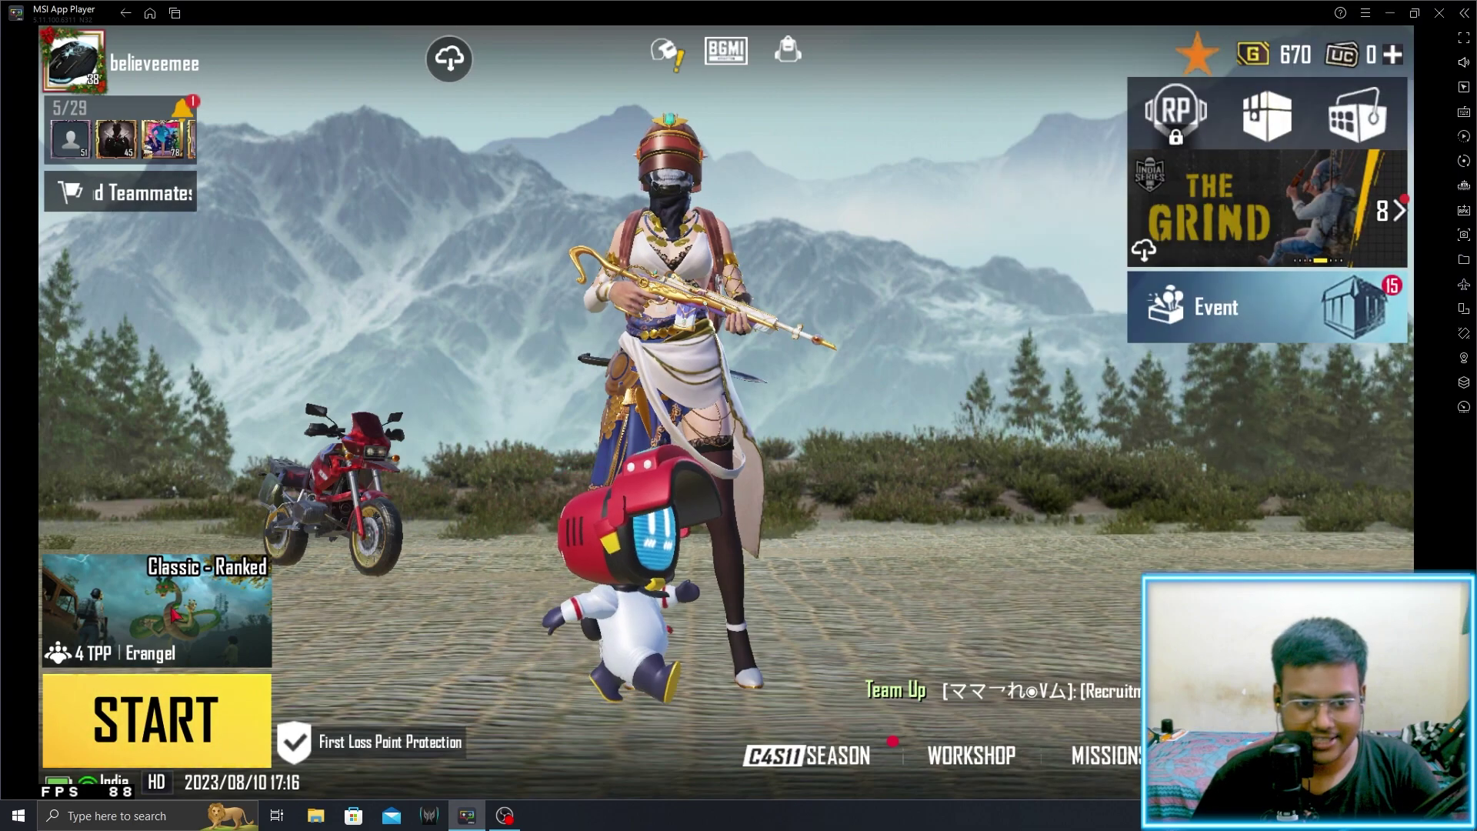
{"action": "left_click", "coordinate": [153, 608]}
{"action": "left_click", "coordinate": [1023, 60]}
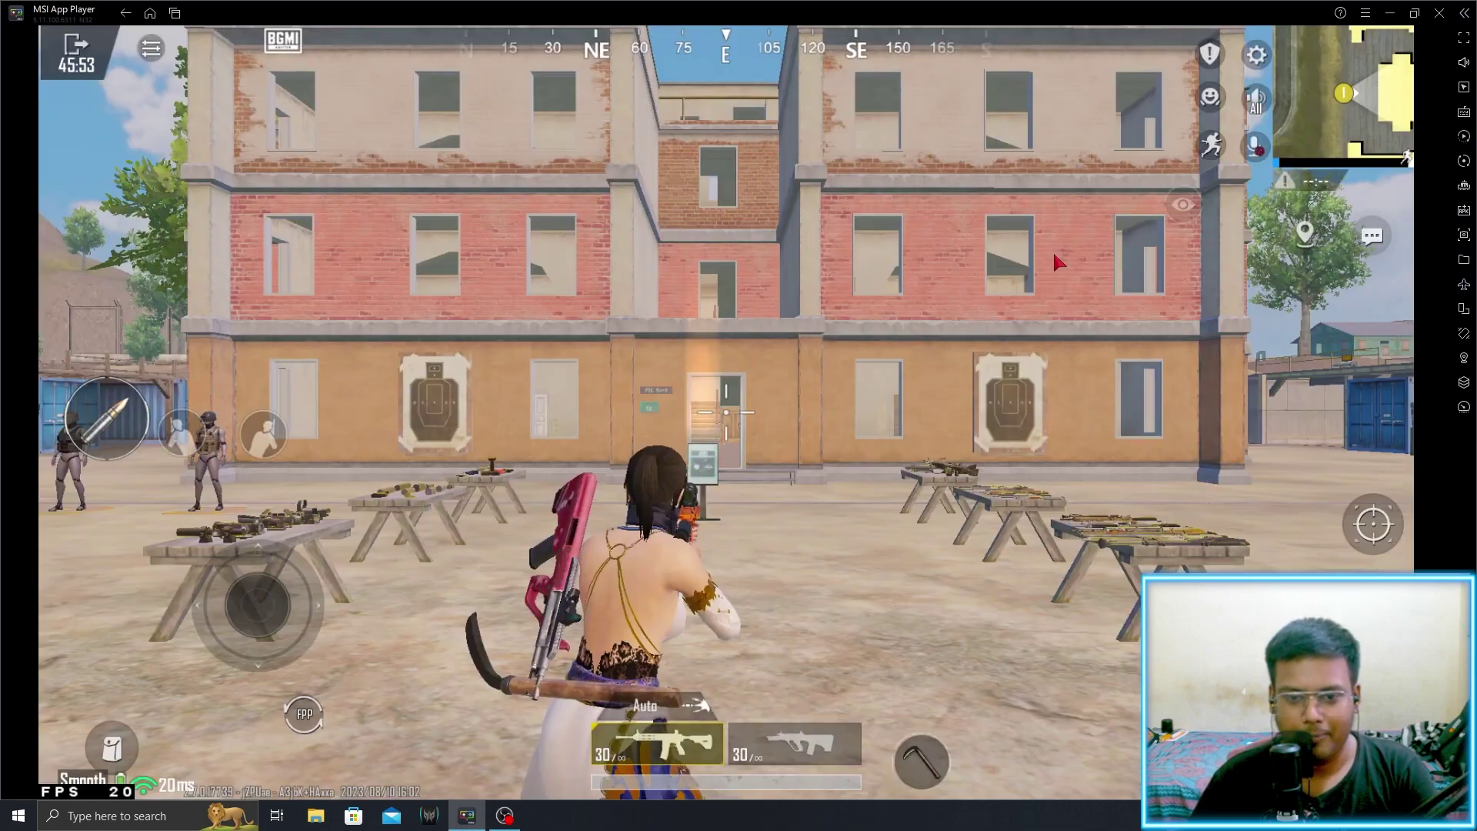
Run the character past the map board, up the concrete ramp, along the railed platform and down to the ground beyond it.
{"action": "key", "text": "w"}
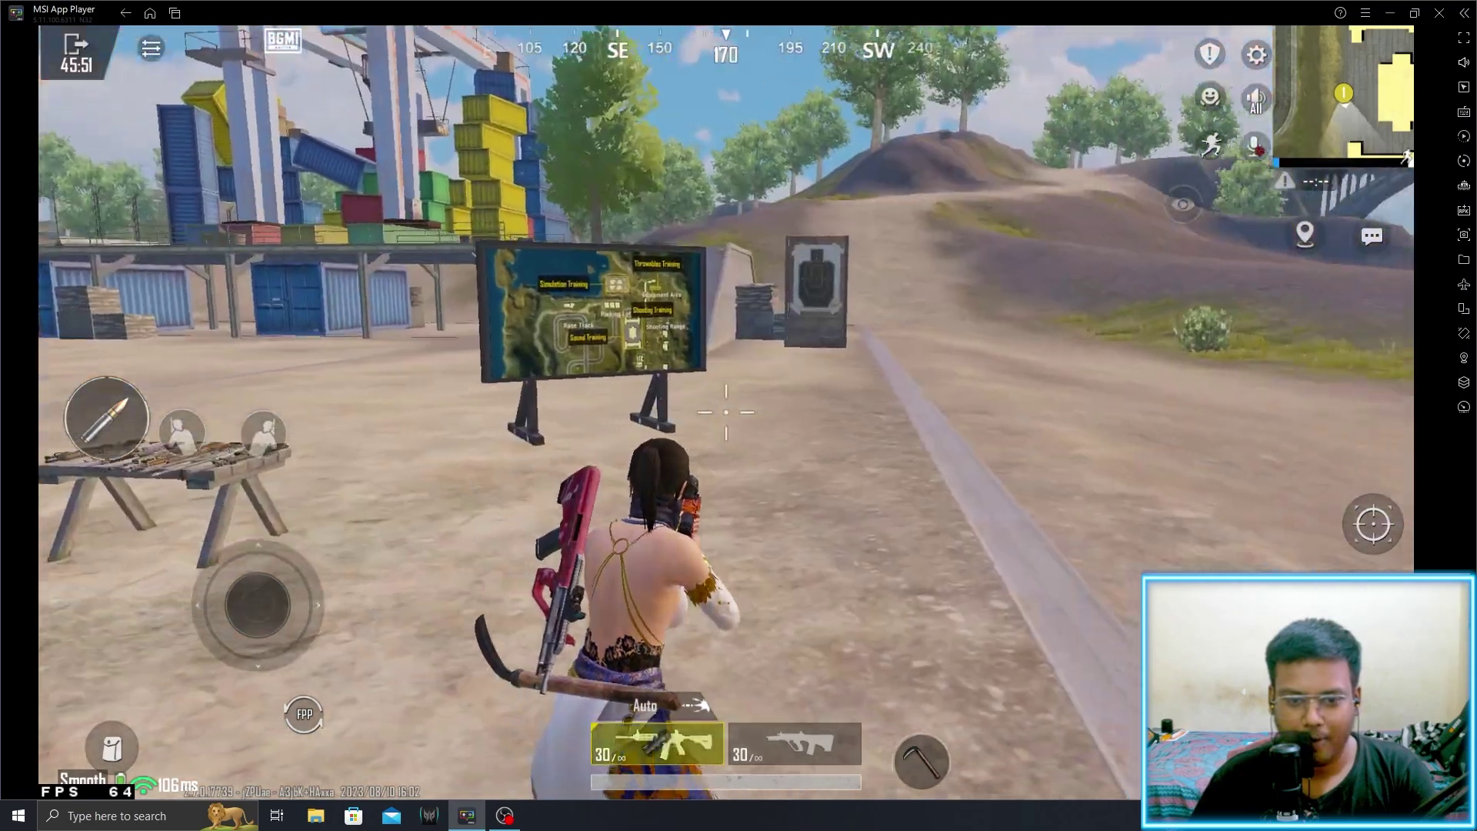
{"action": "key", "text": "w"}
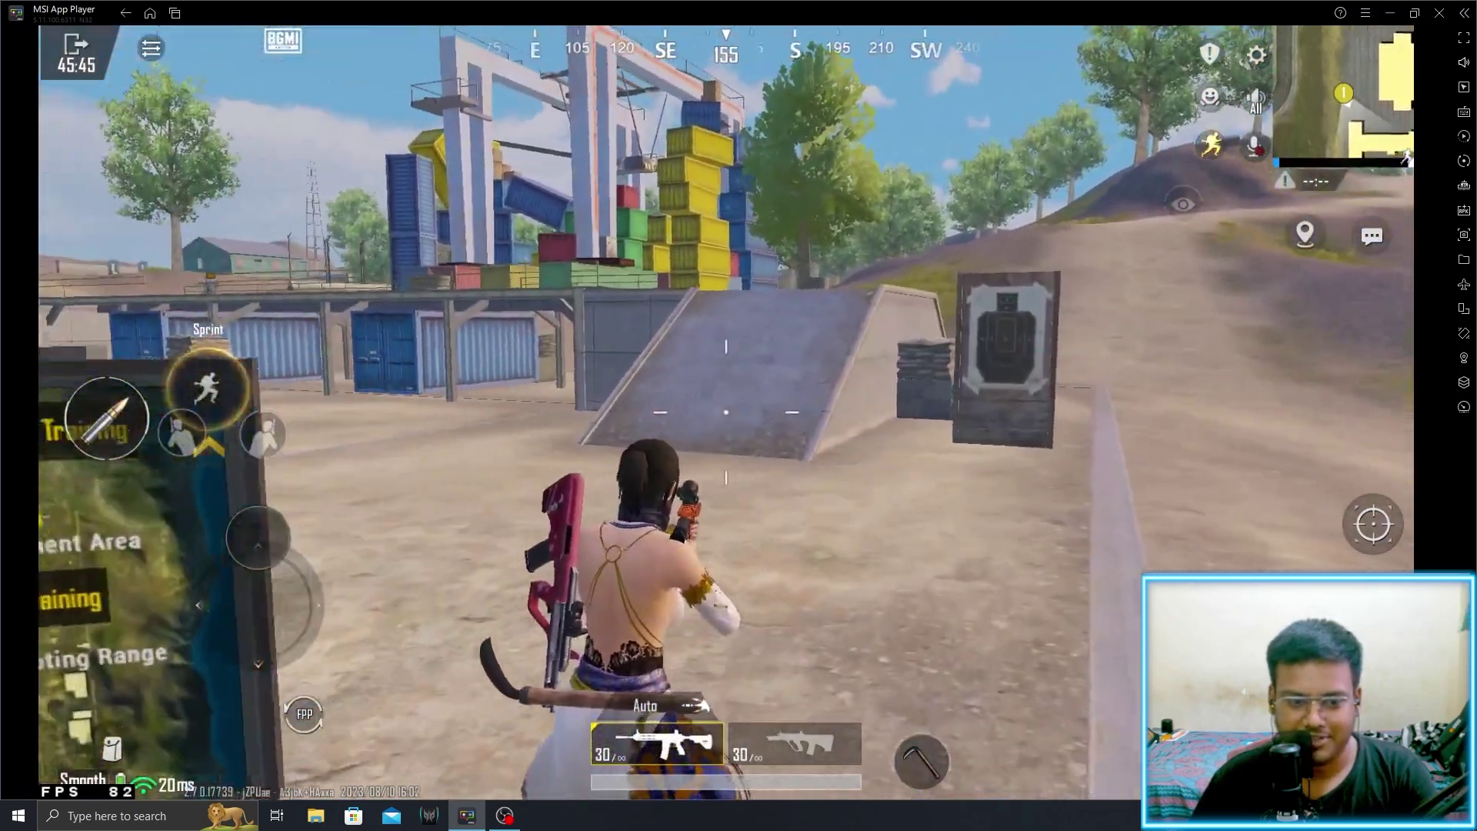
{"action": "key", "text": "w"}
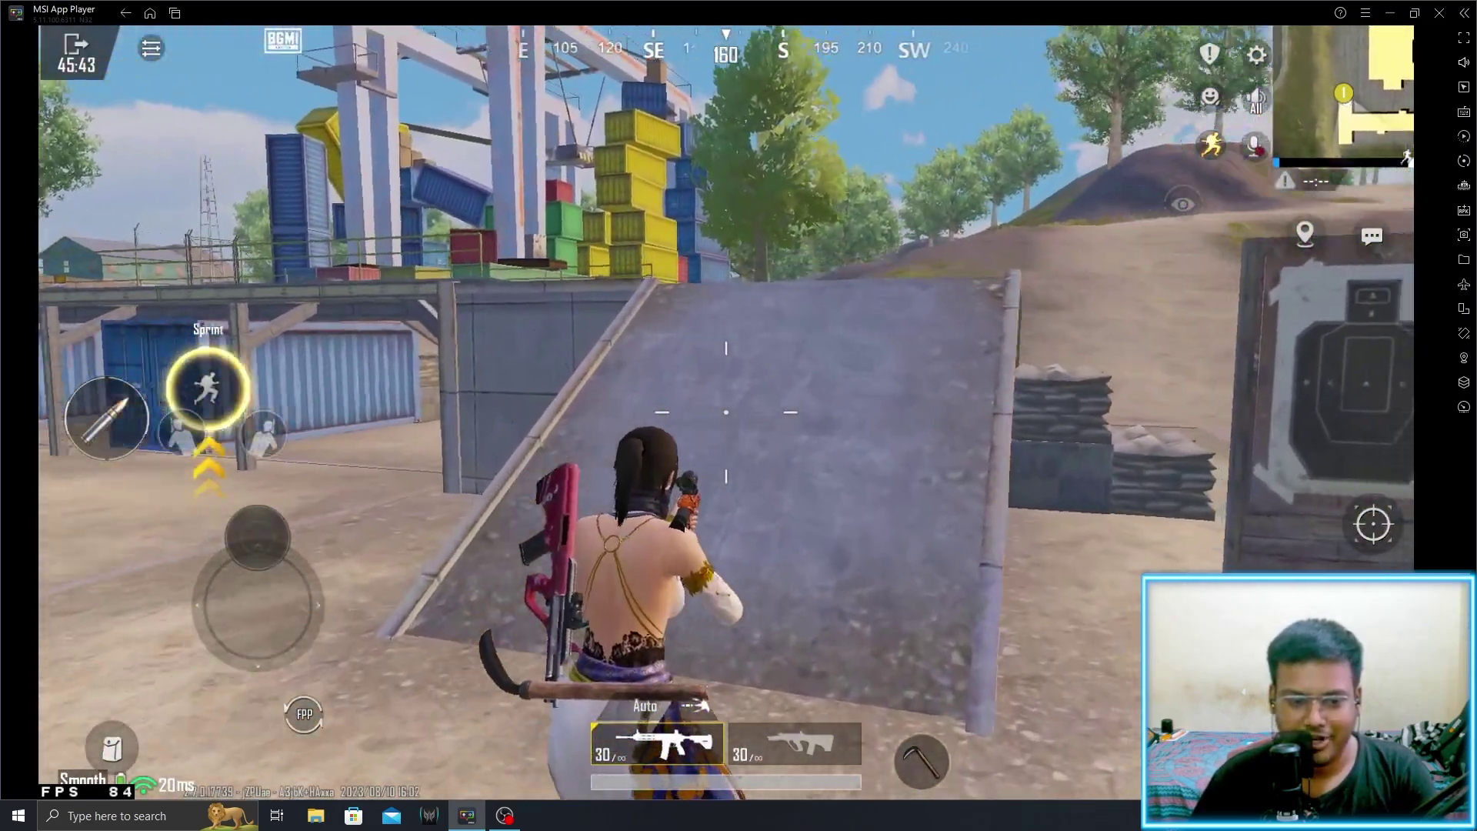
{"action": "key", "text": "w"}
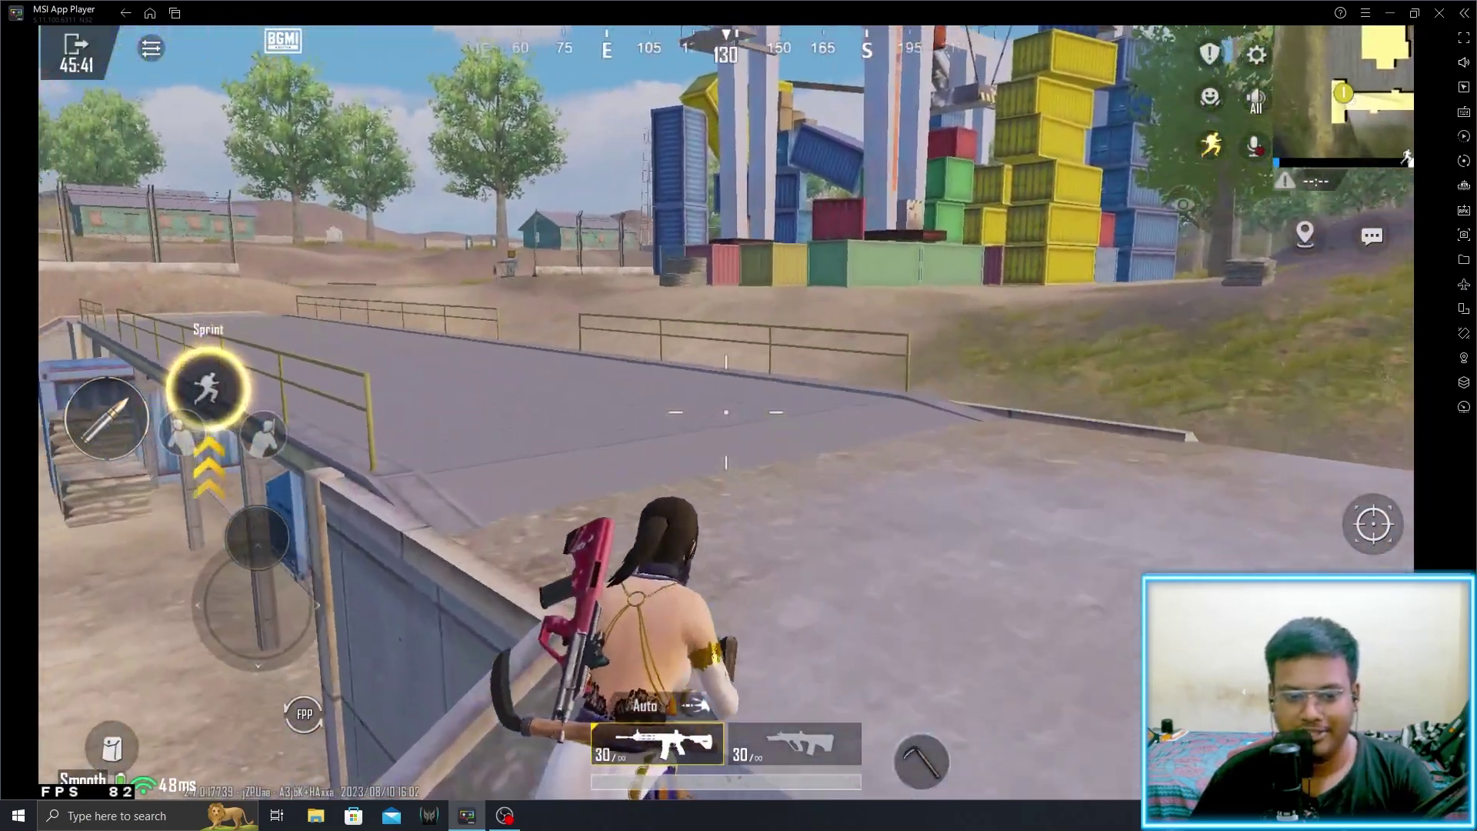
{"action": "key", "text": "w"}
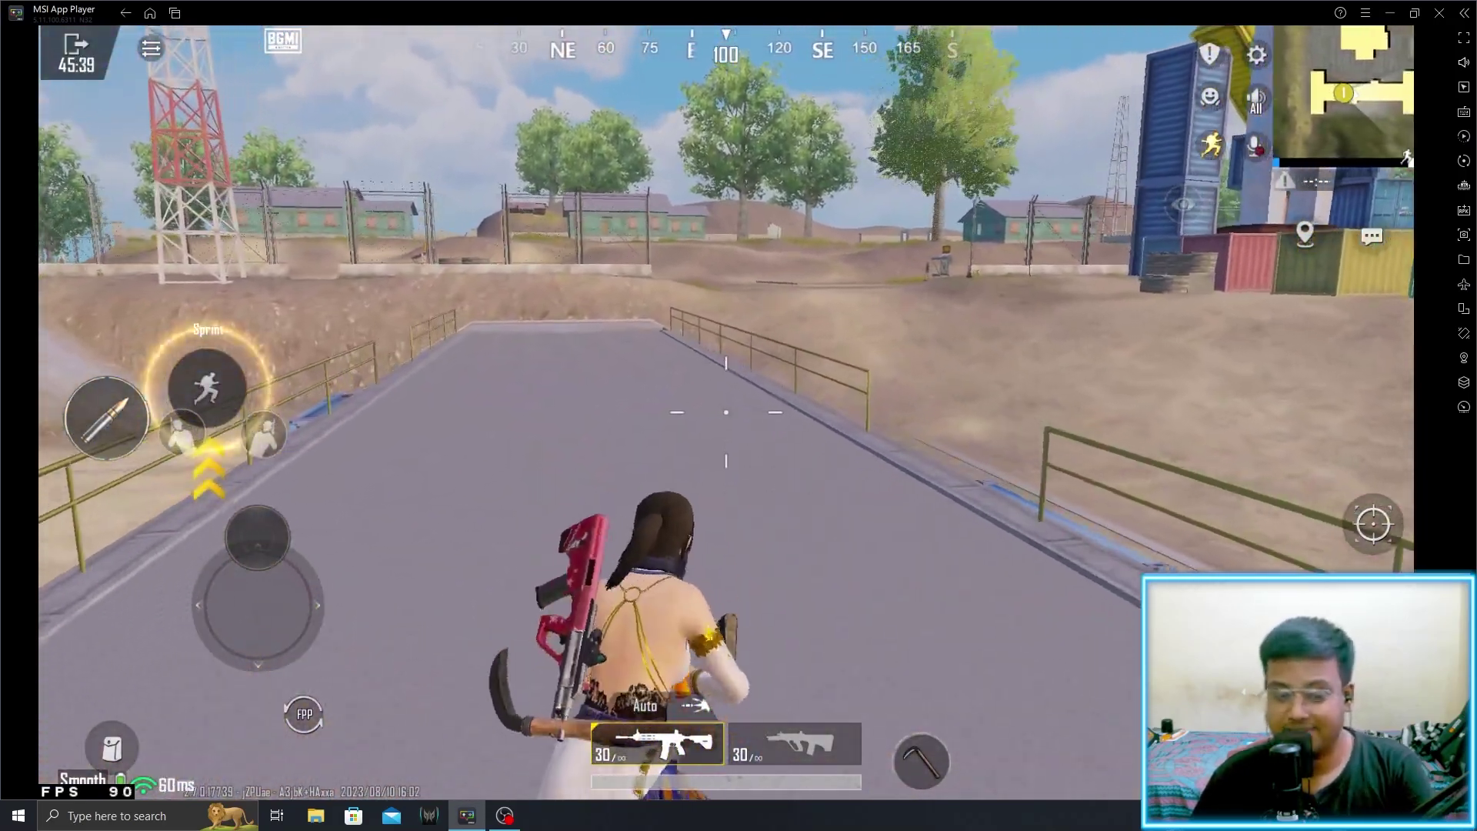
{"action": "key", "text": "w"}
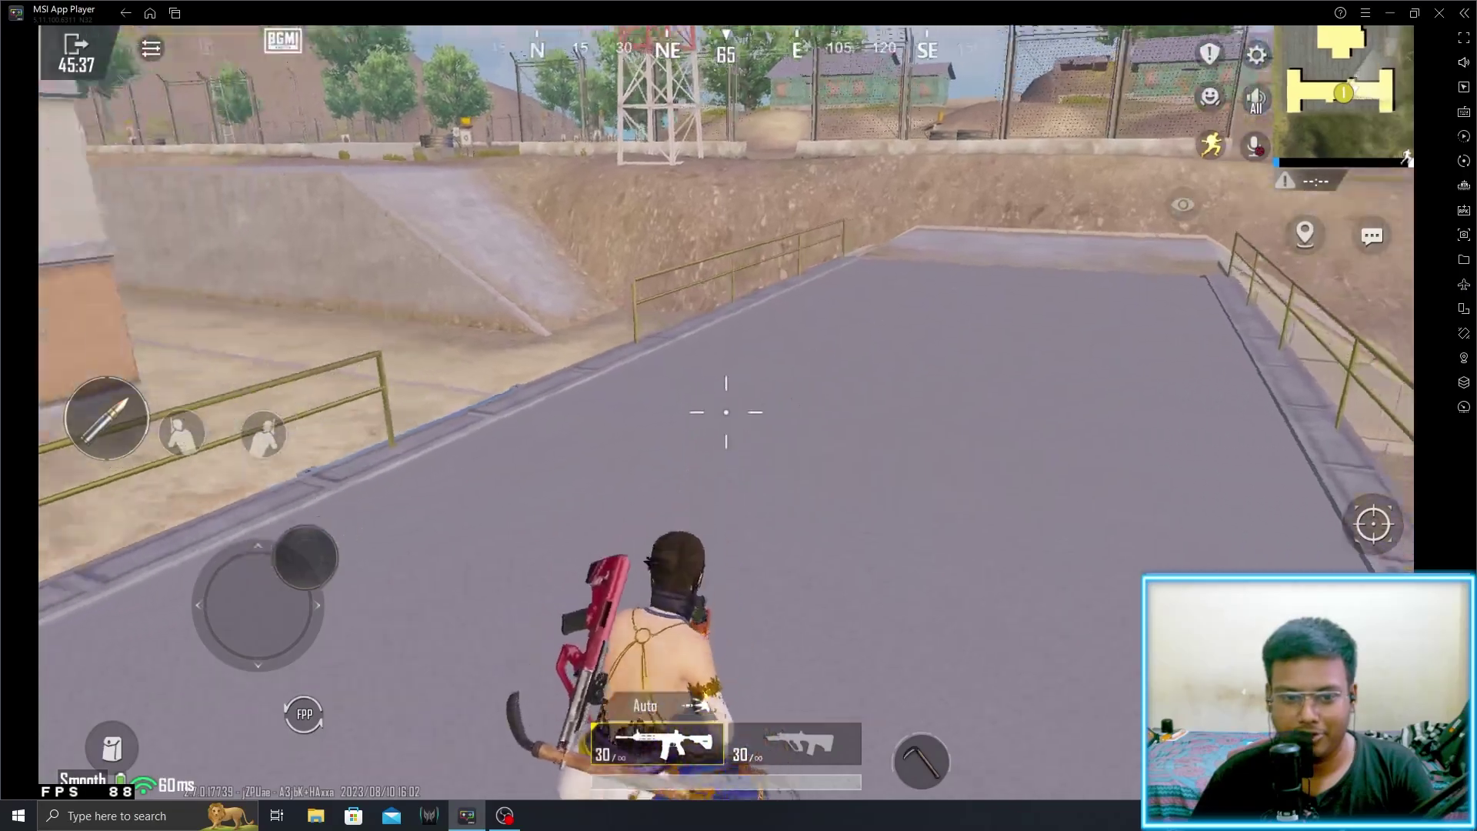
{"action": "key", "text": "w"}
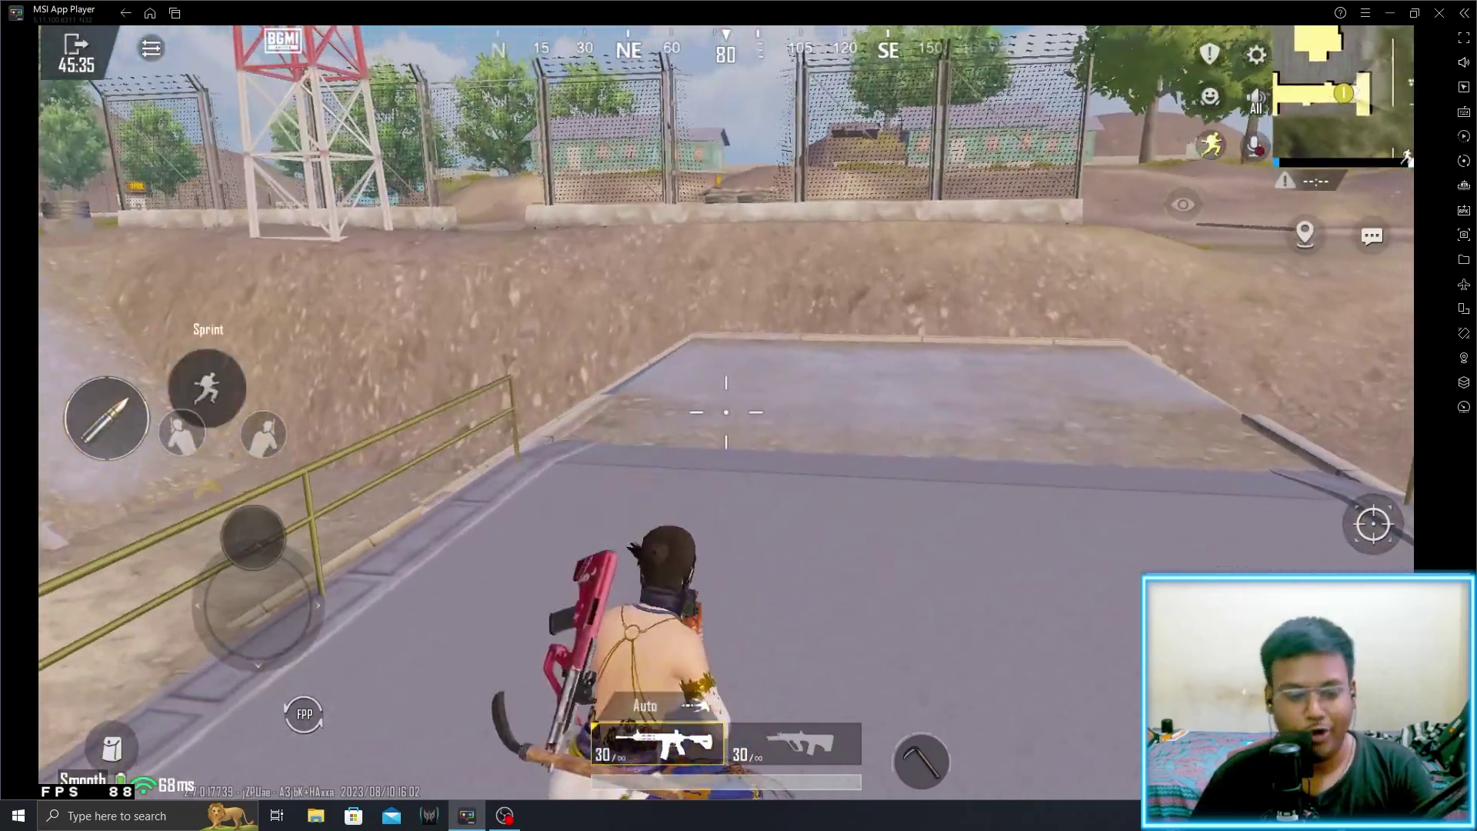
{"action": "key", "text": "w"}
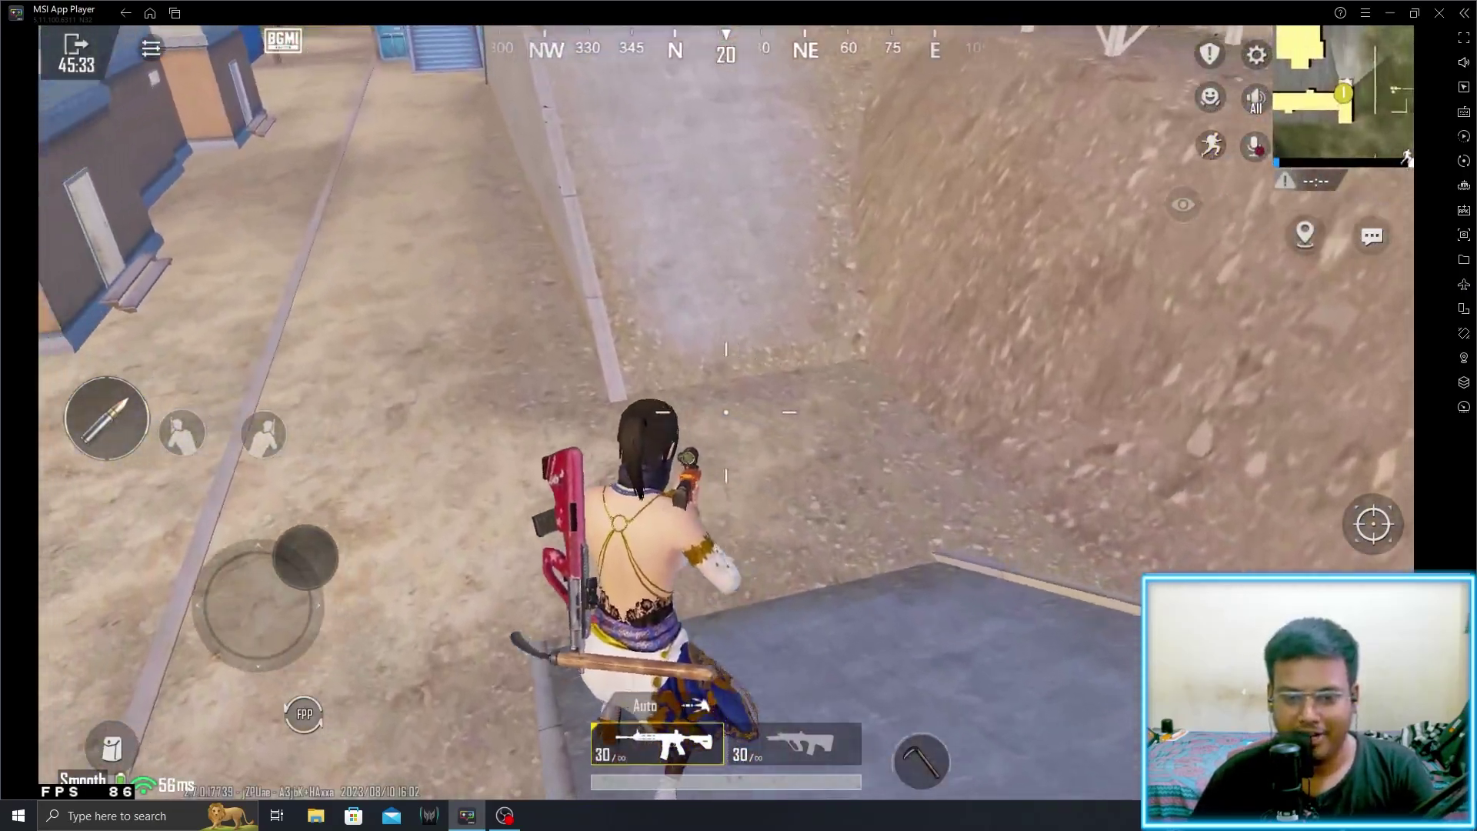
{"action": "key", "text": "w"}
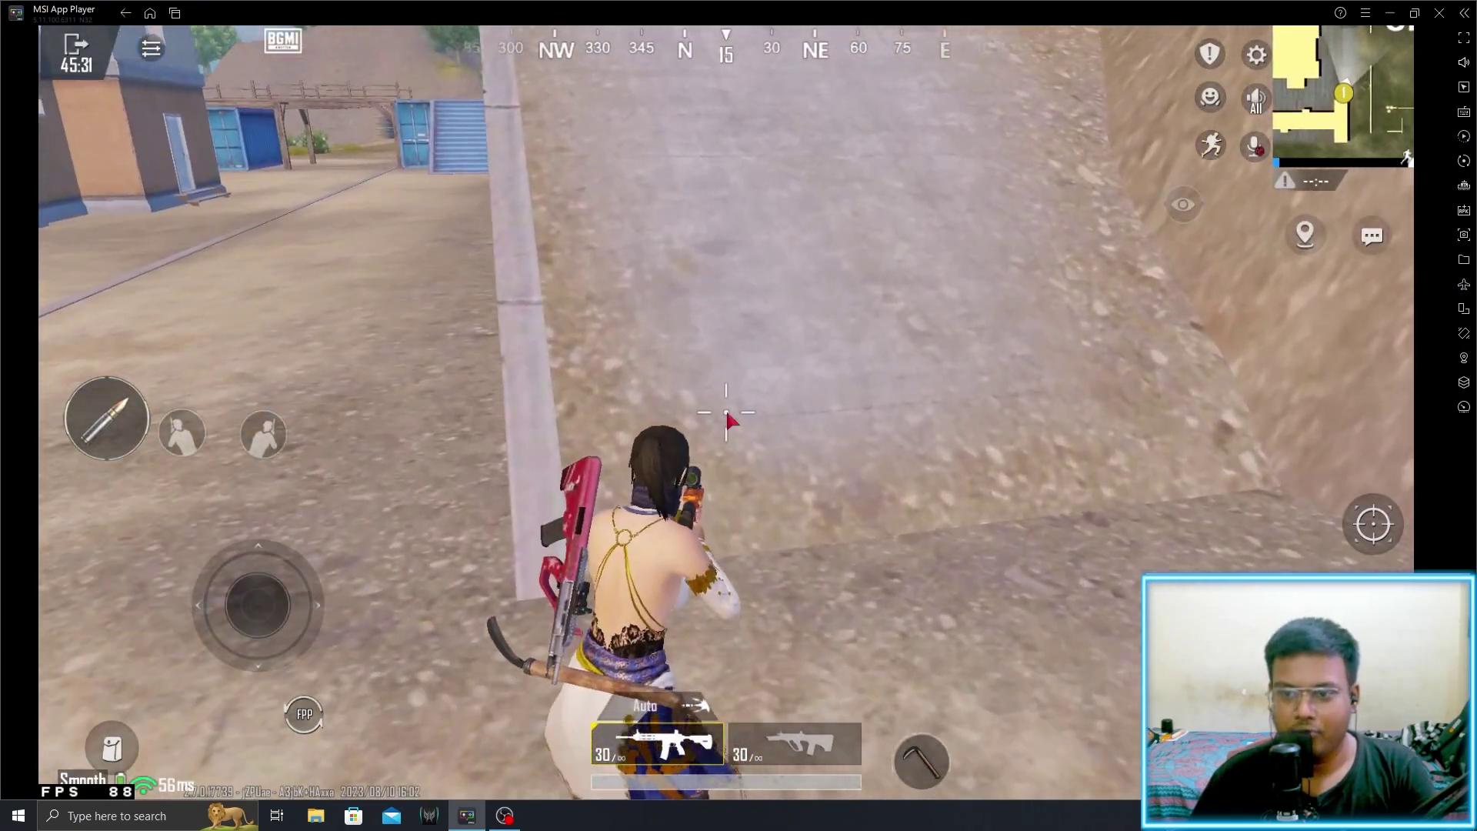